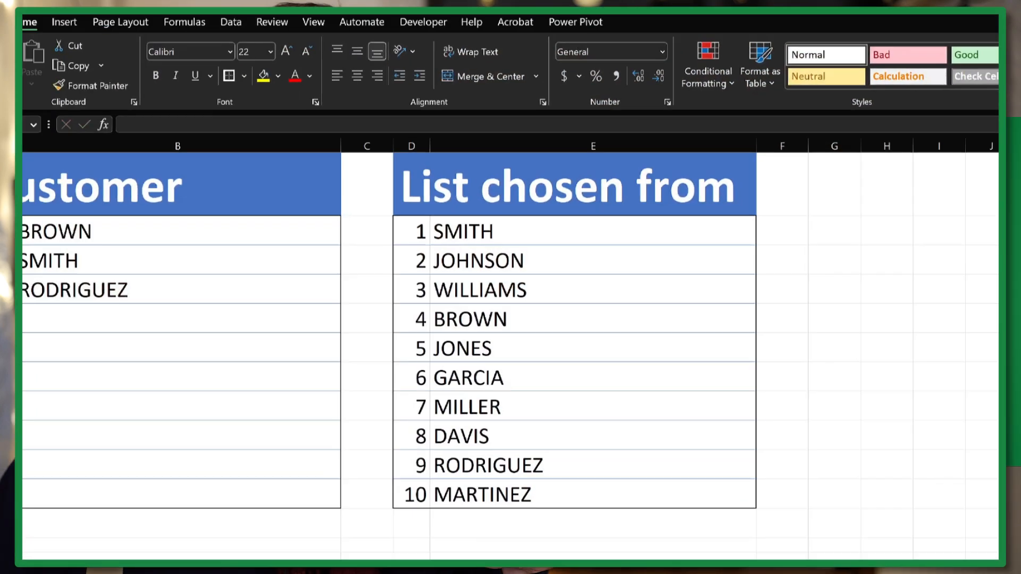
Step: Fill the remaining customer number cells A5 to A11 with 6, 7, 3, 5, 8, 2 and 10
{"action": "type", "text": "6"}
{"action": "key", "text": "Return"}
{"action": "type", "text": "7"}
{"action": "key", "text": "Return"}
{"action": "type", "text": "3"}
{"action": "key", "text": "Return"}
{"action": "type", "text": "5"}
{"action": "key", "text": "Return"}
{"action": "type", "text": "8"}
{"action": "key", "text": "Return"}
{"action": "type", "text": "2"}
{"action": "key", "text": "Return"}
{"action": "type", "text": "10"}
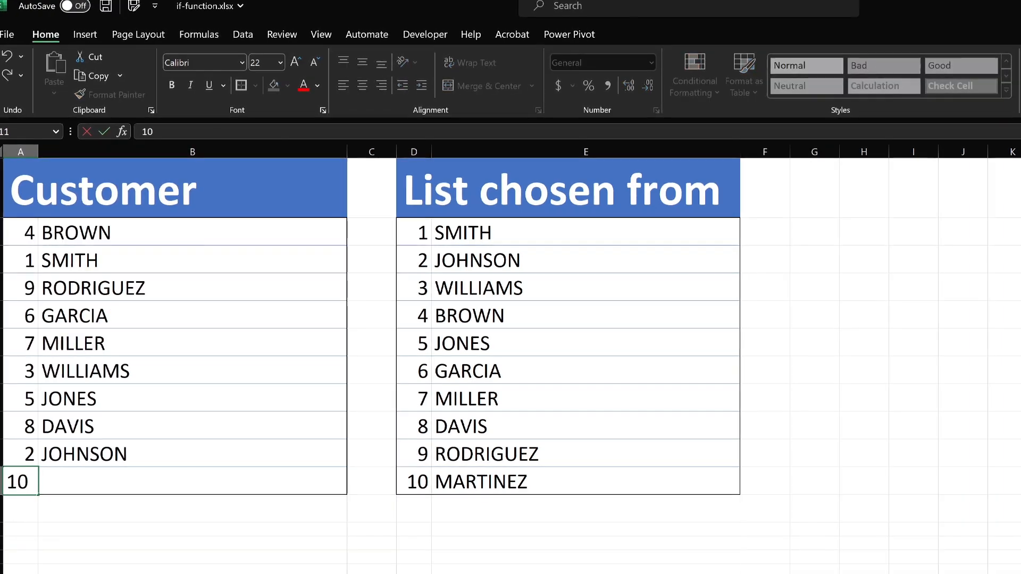
{"action": "key", "text": "Return"}
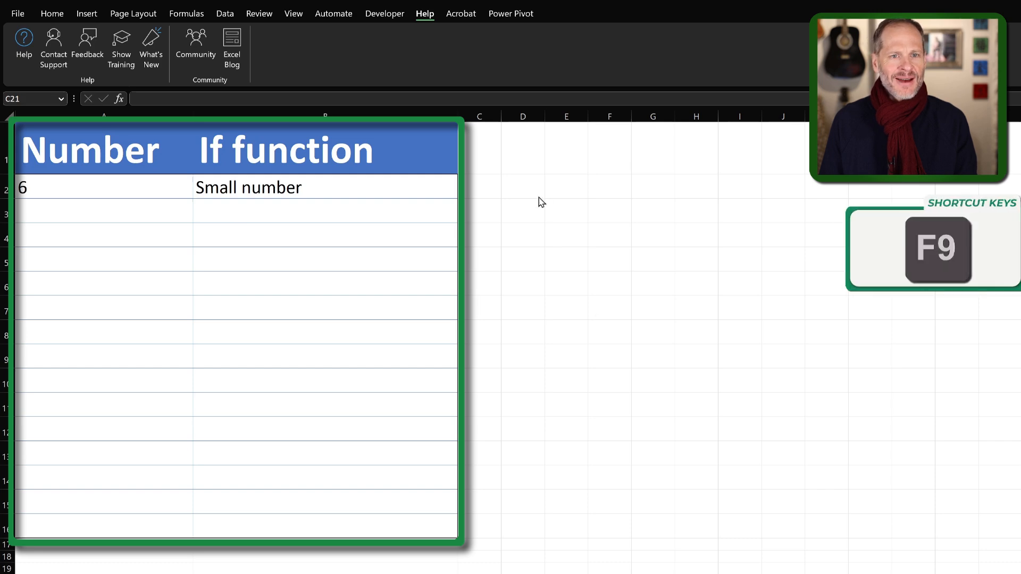
Step: Recalculate the active sheet repeatedly to check how the If function result responds to new random numbers in row 2
{"action": "left_click", "coordinate": [193, 15]}
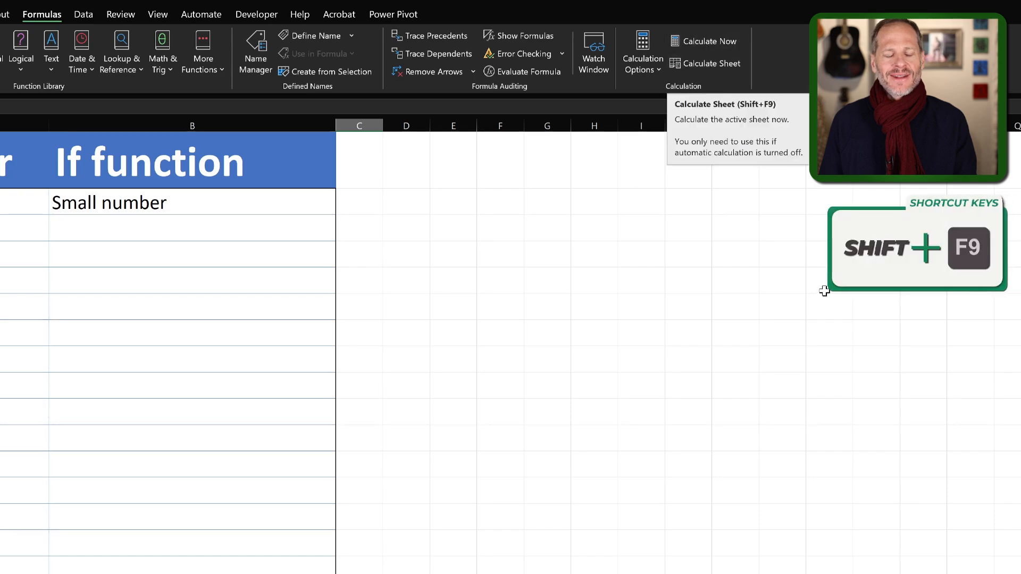
{"action": "key", "text": "shift+F9"}
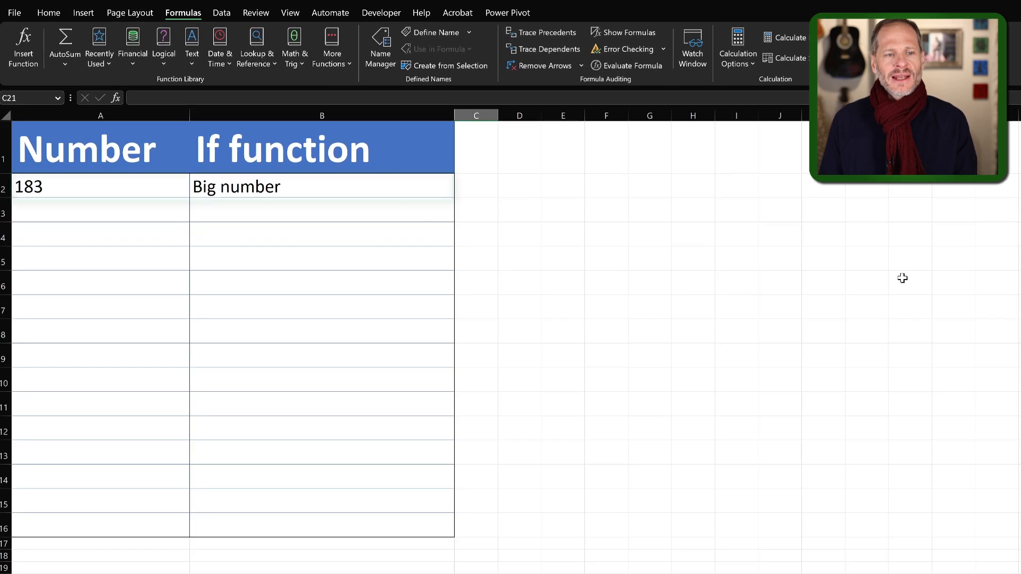
{"action": "key", "text": "shift+F9"}
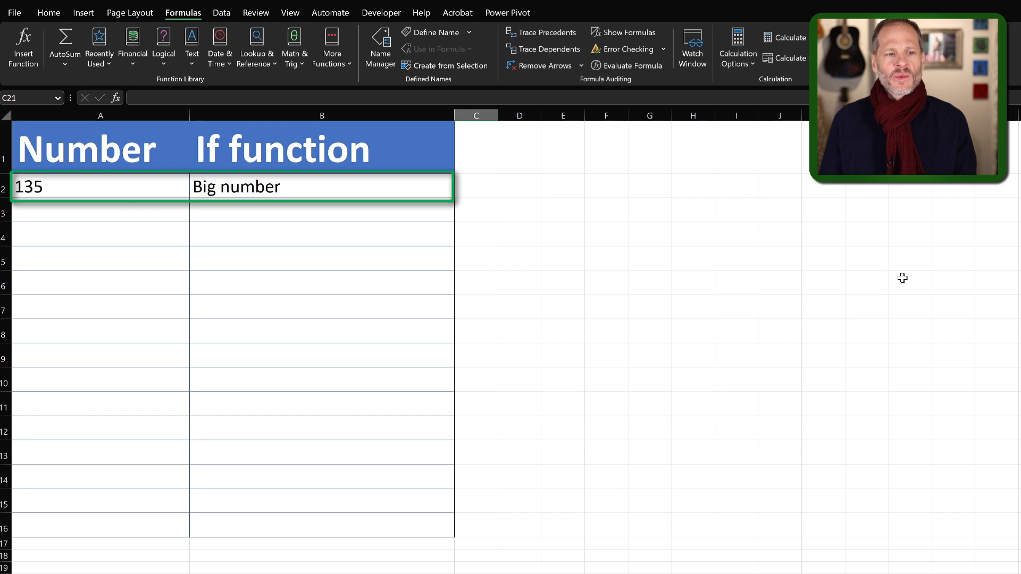
{"action": "key", "text": "shift+F9"}
{"action": "key", "text": "shift+F9"}
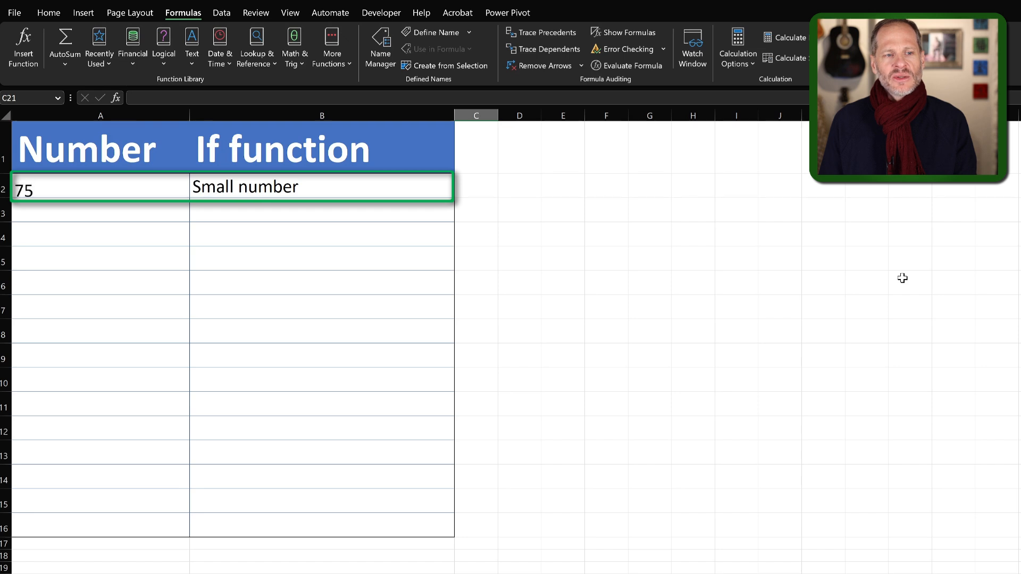
{"action": "key", "text": "shift+F9"}
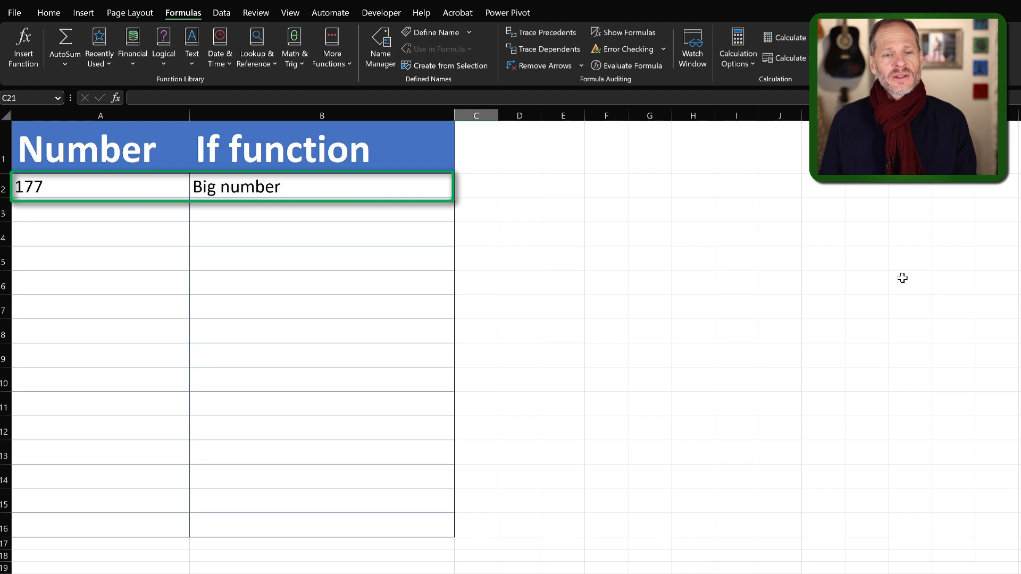
{"action": "key", "text": "shift+F9"}
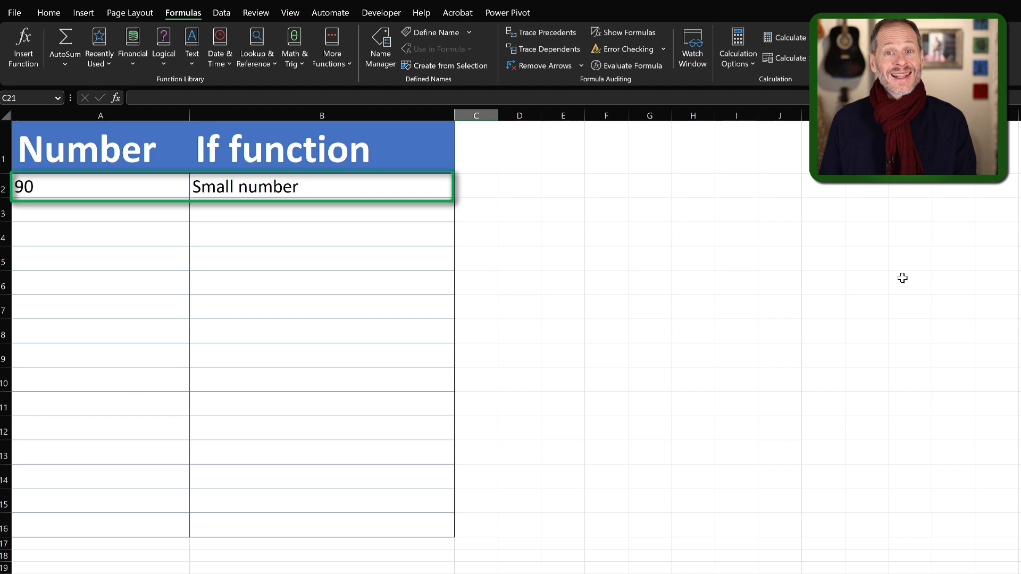
{"action": "key", "text": "shift+F9"}
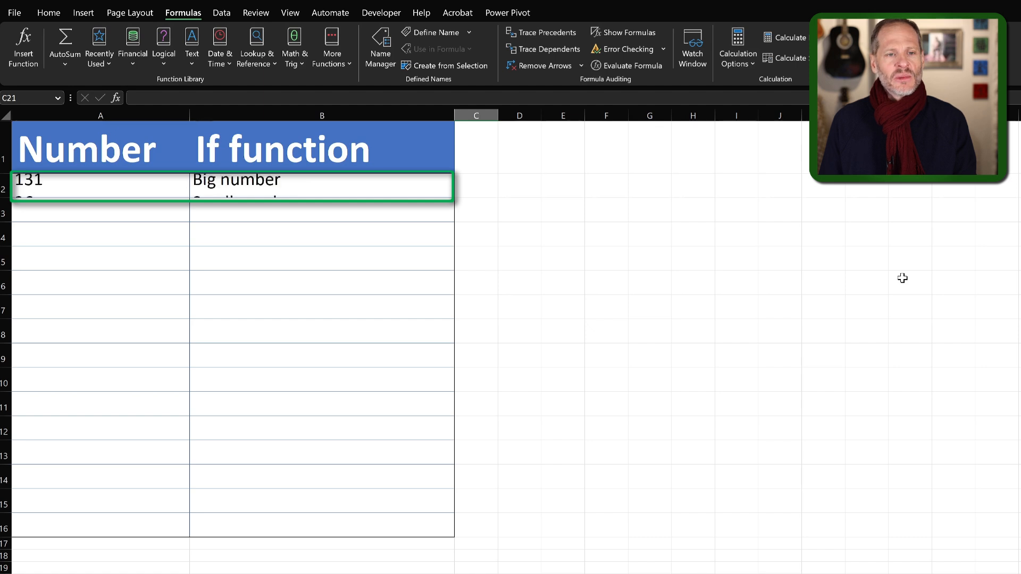
{"action": "key", "text": "shift+F9"}
{"action": "key", "text": "shift+F9"}
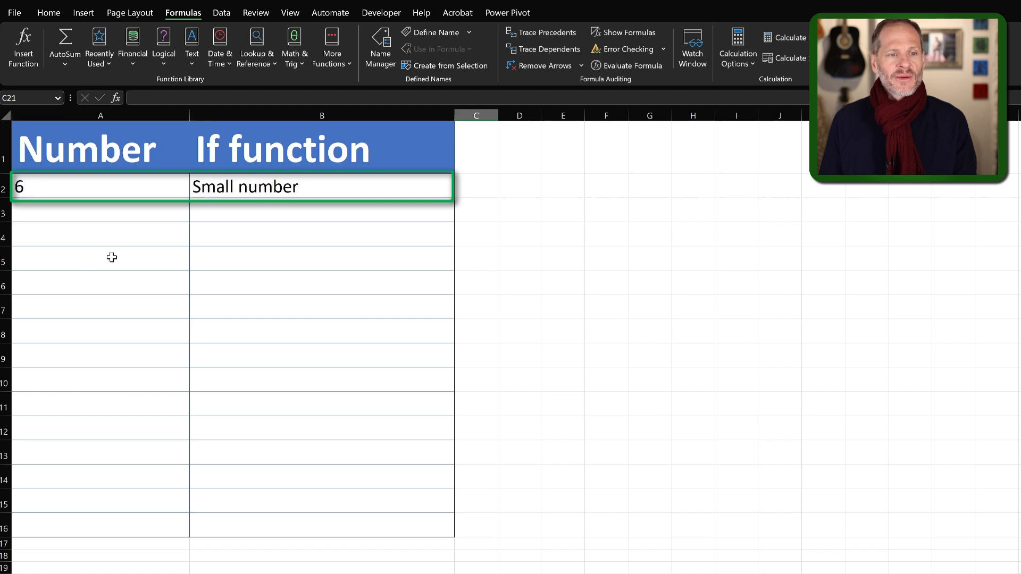
Step: Enter the formula =RANDBETWEEN(0,200) in cell A3 of the Number column
{"action": "left_click", "coordinate": [107, 218]}
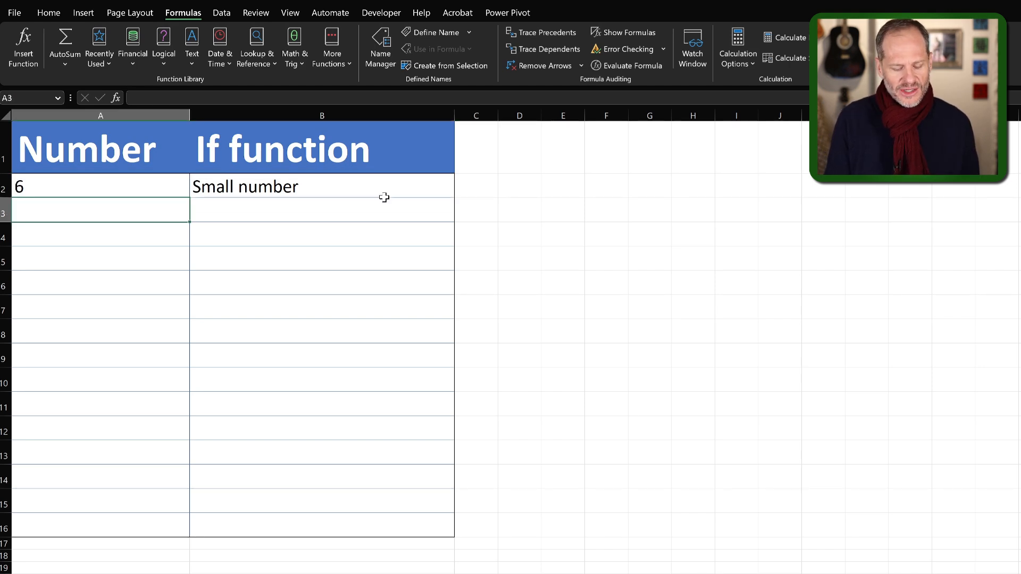
{"action": "type", "text": "=randb"}
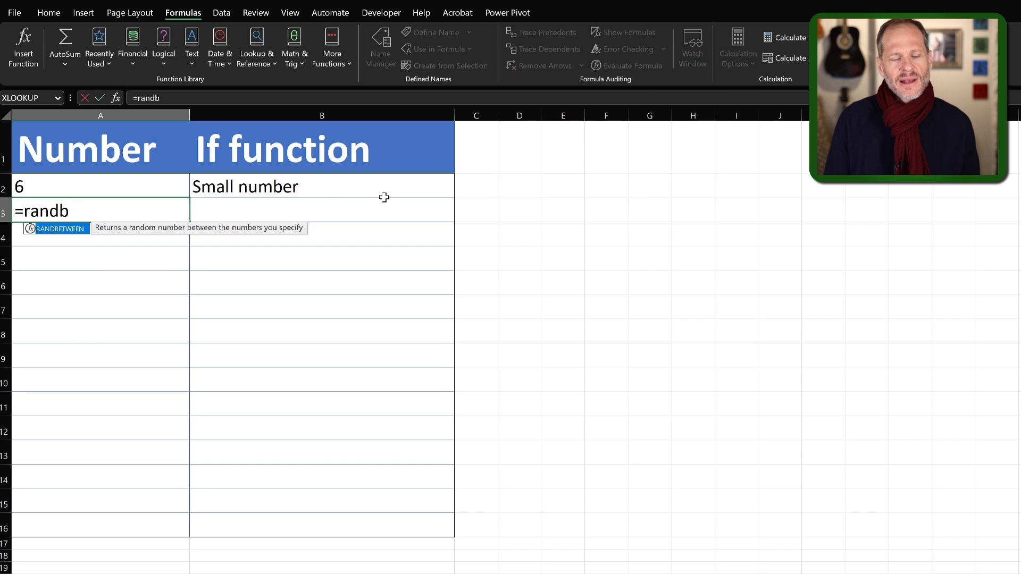
{"action": "key", "text": "Tab"}
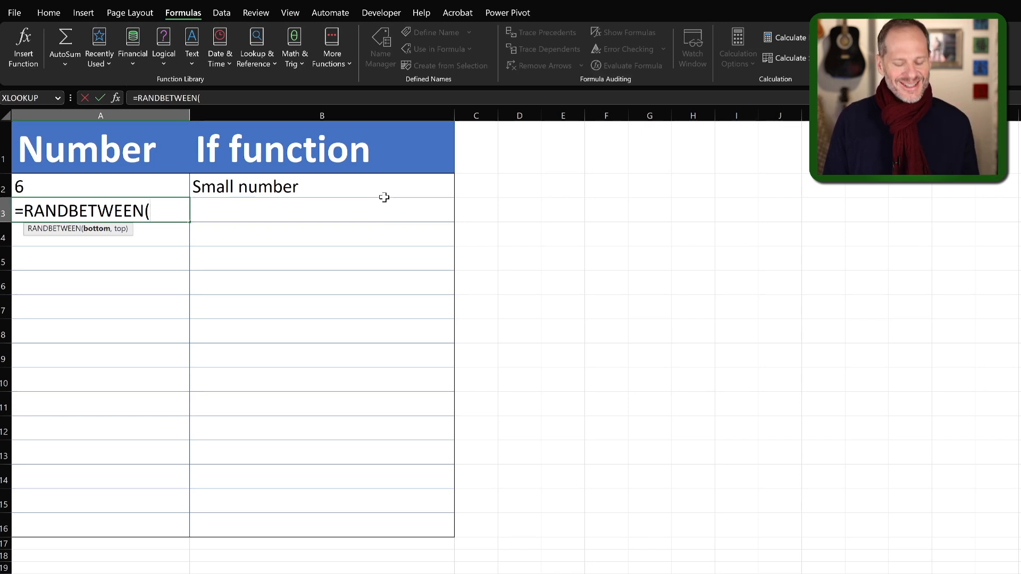
{"action": "type", "text": ",200)"}
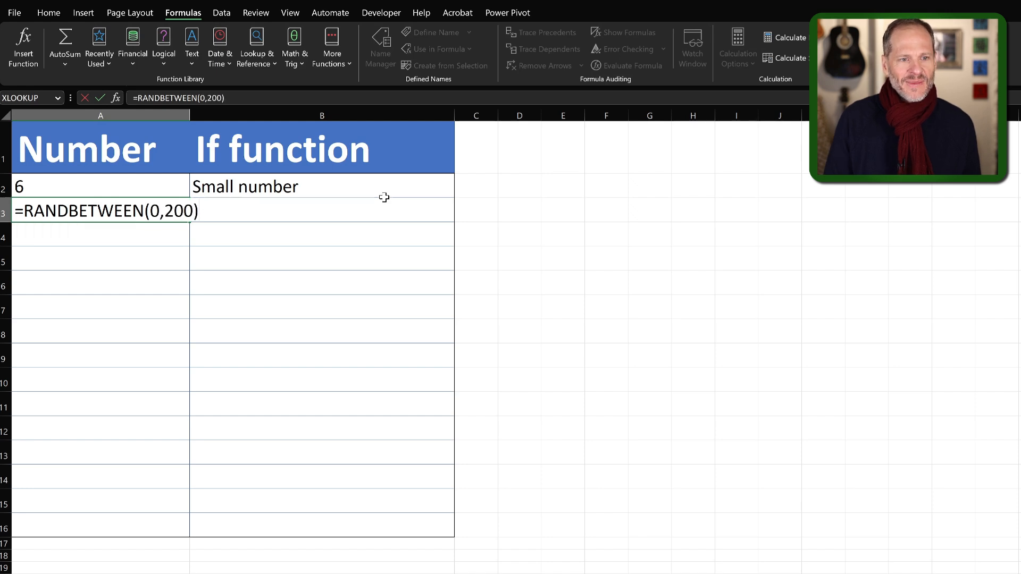
{"action": "key", "text": "Return"}
{"action": "key", "text": "Up"}
{"action": "key", "text": "Down"}
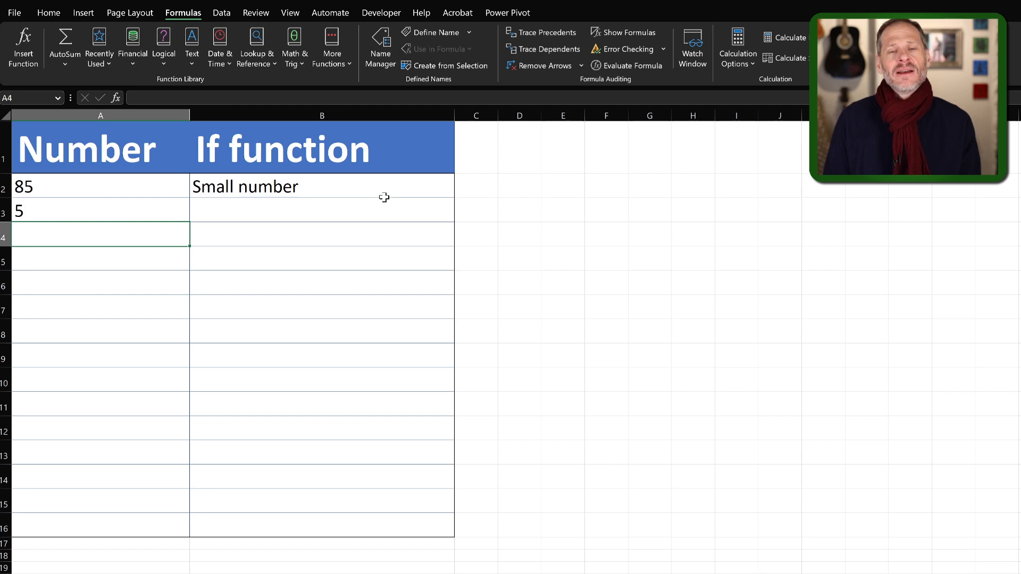
Step: Recalculate several times to generate new random numbers in A2 and A3
{"action": "key", "text": "F9"}
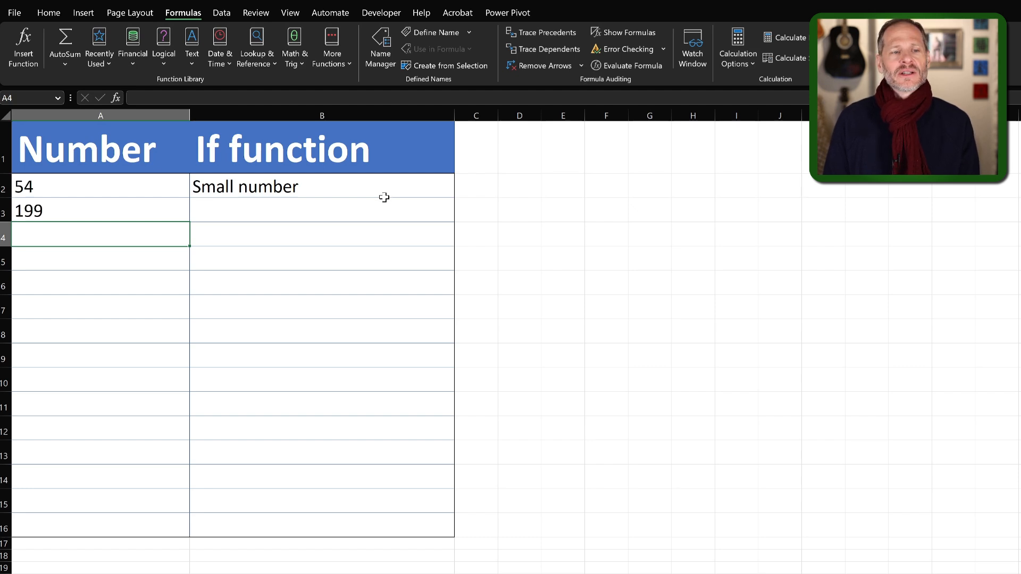
{"action": "key", "text": "F9"}
{"action": "key", "text": "F9"}
{"action": "key", "text": "F9"}
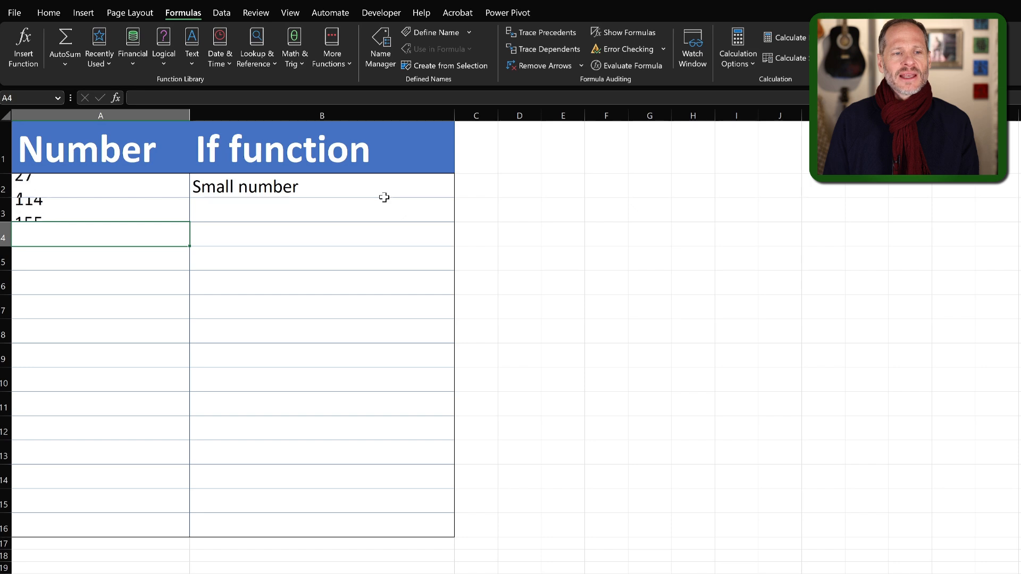
{"action": "key", "text": "F9"}
Step: Start a formula in cell B3 with =if to list the matching functions
{"action": "key", "text": "Up"}
{"action": "key", "text": "Right"}
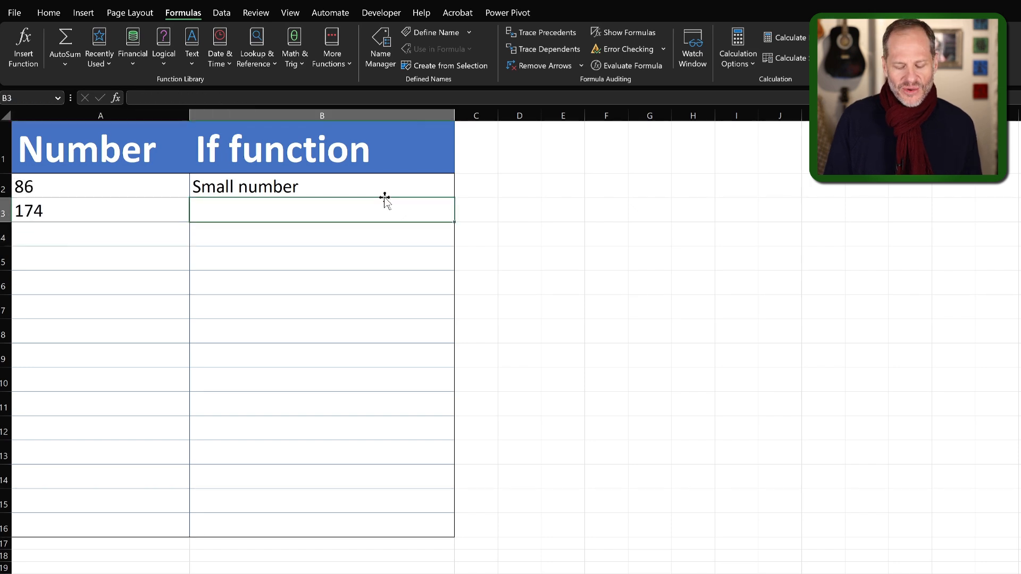
{"action": "type", "text": "="}
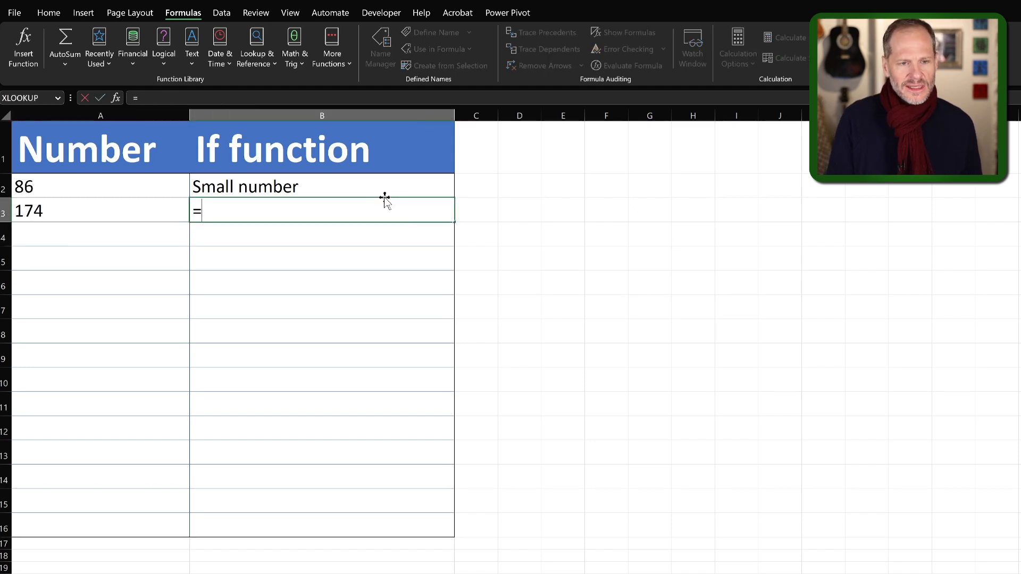
{"action": "type", "text": "if"}
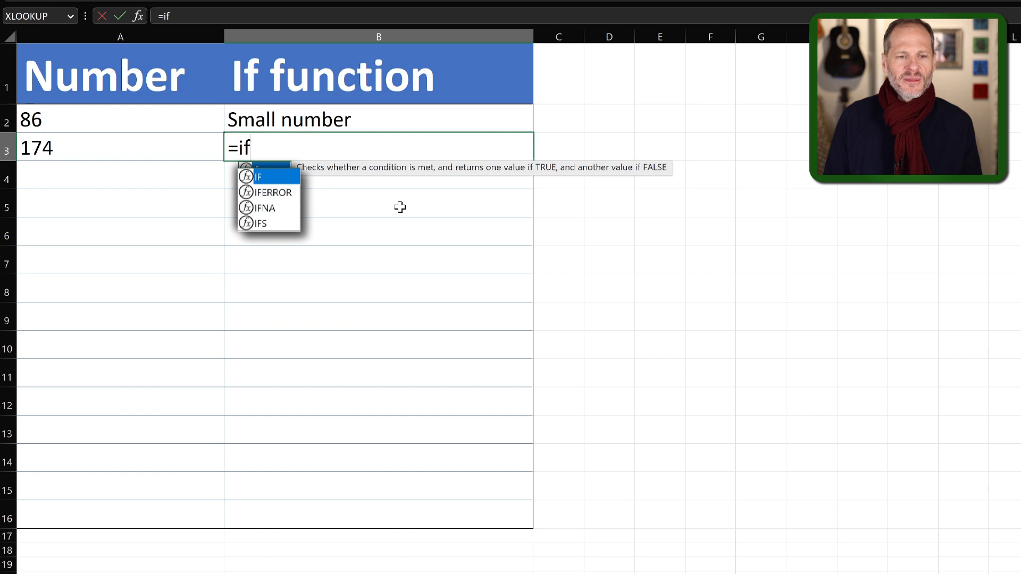
Step: Examine the descriptions of the suggested functions IF, IFERROR, IFNA and IFS
{"action": "key", "text": "Down"}
{"action": "key", "text": "Down"}
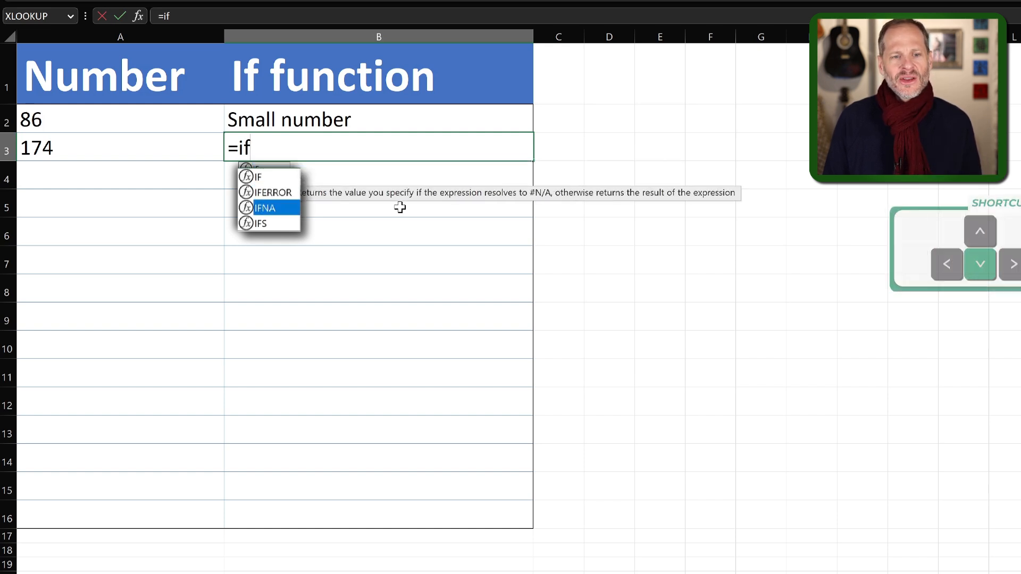
{"action": "key", "text": "Down"}
{"action": "key", "text": "Up"}
{"action": "key", "text": "Up"}
{"action": "key", "text": "Up"}
{"action": "key", "text": "Down"}
{"action": "key", "text": "Down"}
{"action": "key", "text": "Down"}
{"action": "key", "text": "Up"}
{"action": "key", "text": "Up"}
{"action": "key", "text": "Up"}
{"action": "key", "text": "Down"}
{"action": "key", "text": "Up"}
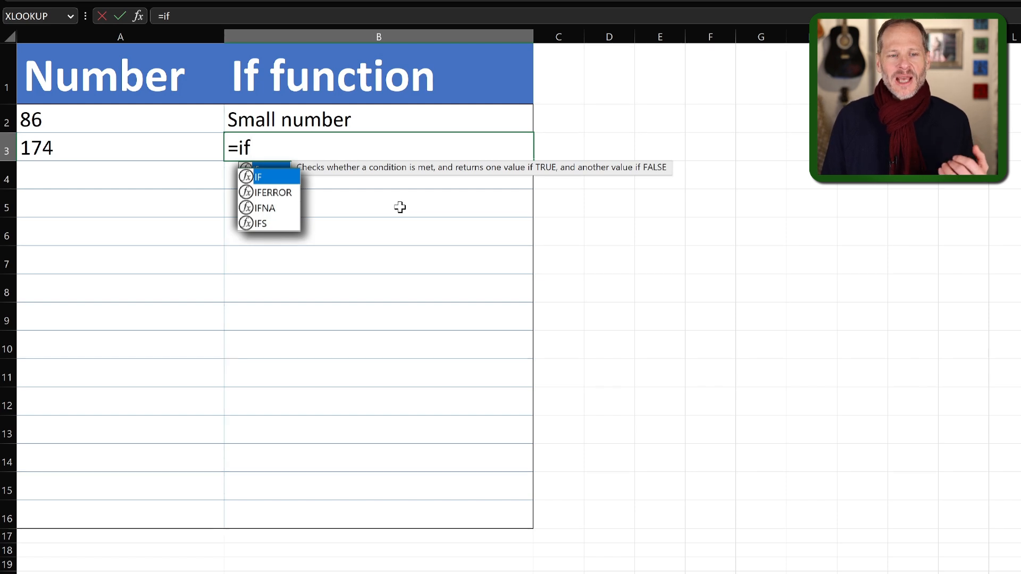
{"action": "key", "text": "Down"}
{"action": "key", "text": "Down"}
{"action": "key", "text": "Down"}
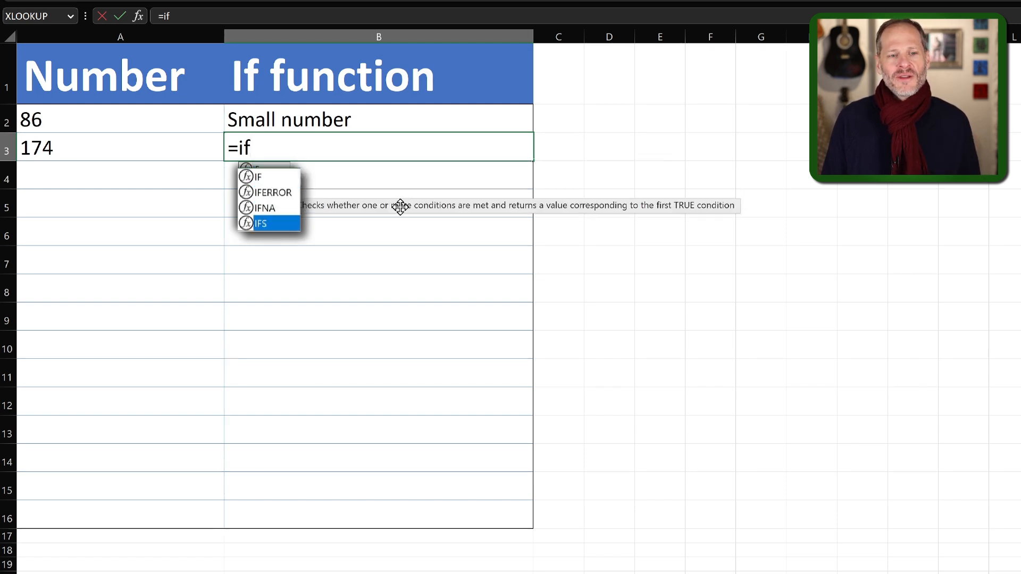
Step: Insert the suggested IF function into the formula in B3
{"action": "key", "text": "Up"}
{"action": "key", "text": "Up"}
{"action": "key", "text": "Up"}
{"action": "key", "text": "Tab"}
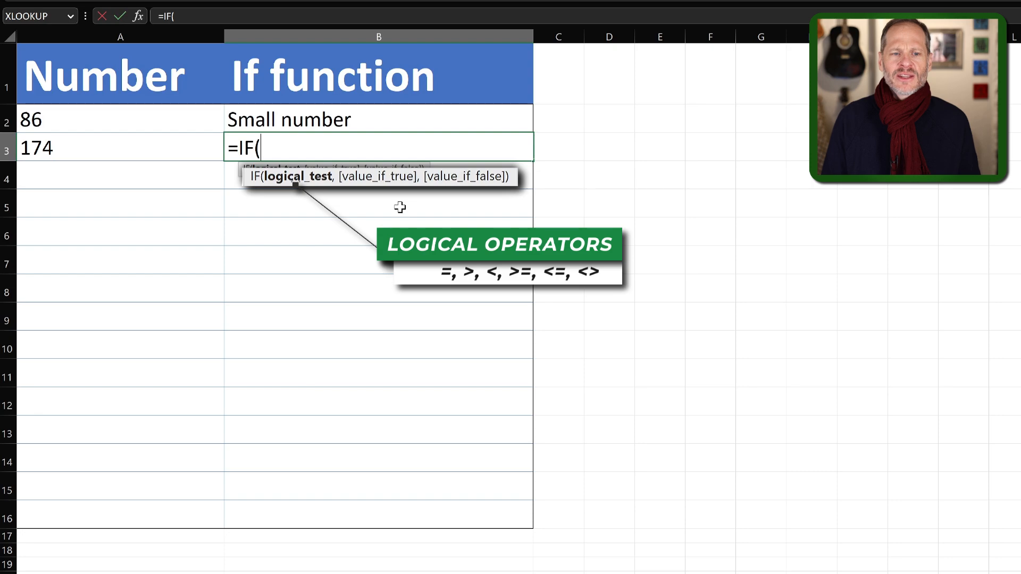
Step: Search Help for "logical operators" and view the comparison operators in the article "Calculation operators and precedence"
{"action": "left_click", "coordinate": [488, 41]}
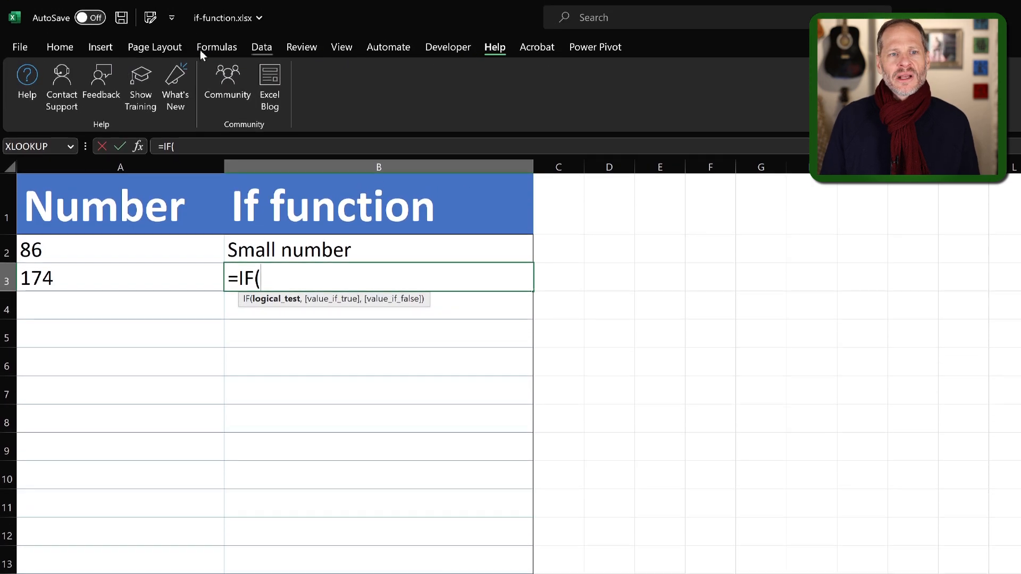
{"action": "left_click", "coordinate": [27, 77]}
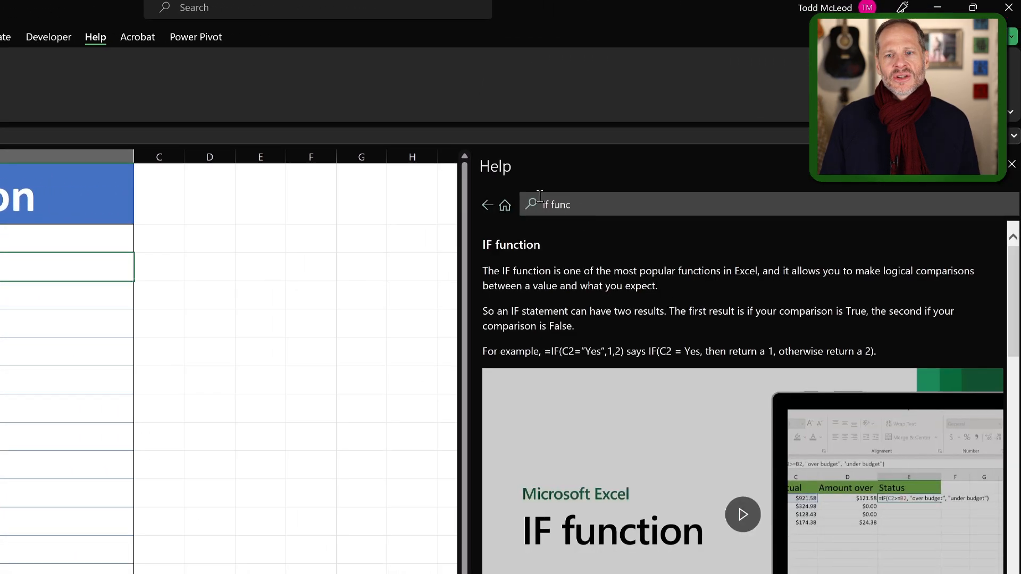
{"action": "left_click", "coordinate": [504, 204]}
{"action": "left_click", "coordinate": [580, 198]}
{"action": "type", "text": "Iogical oi"}
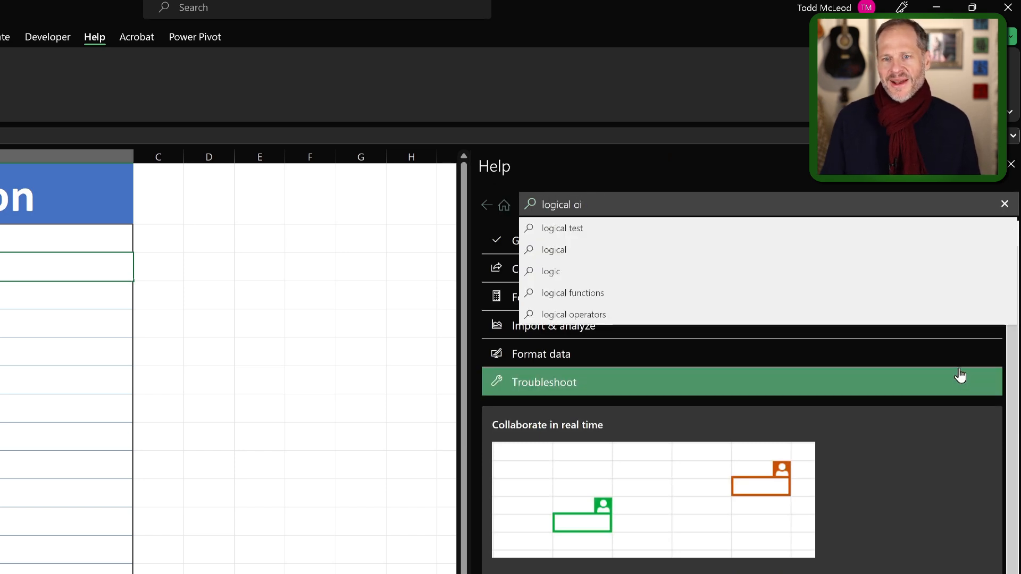
{"action": "type", "text": "perators"}
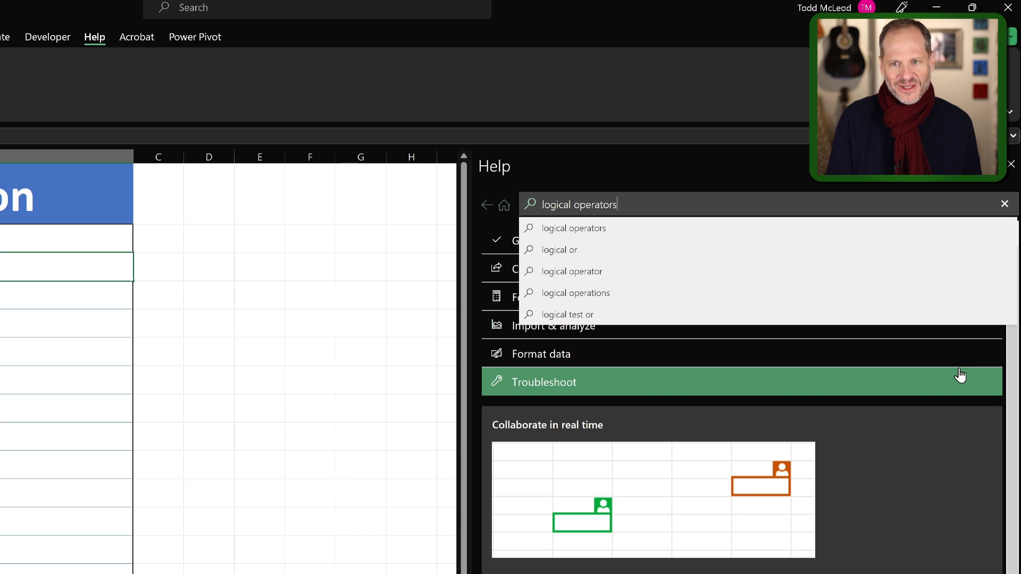
{"action": "key", "text": "Return"}
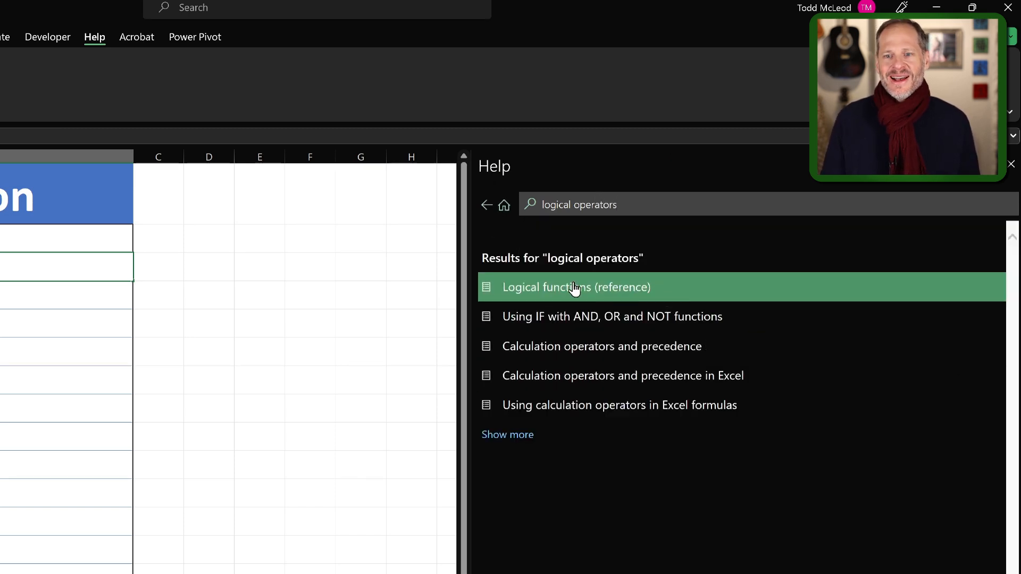
{"action": "left_click", "coordinate": [585, 355]}
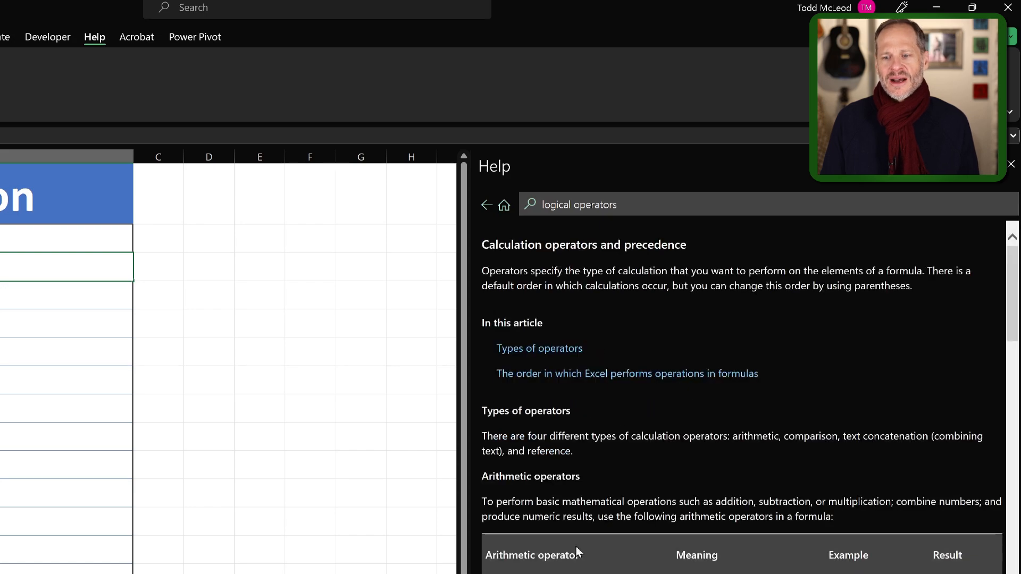
{"action": "scroll", "coordinate": [576, 547], "scroll_direction": "down", "scroll_amount": 10}
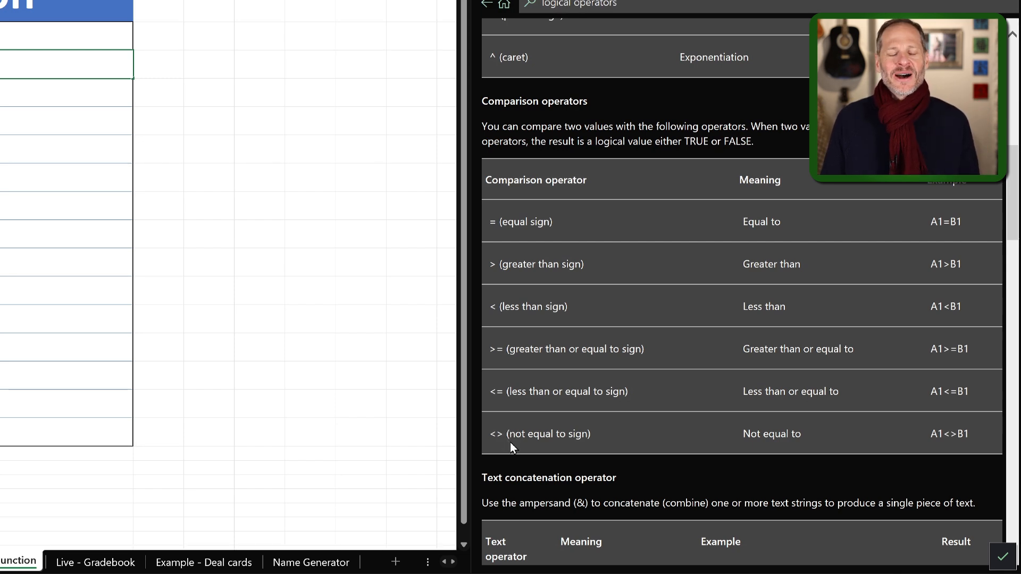
Step: Complete the formula in B3 as =IF(A3>=100,"Big number","Small number")
{"action": "type", "text": "=IF("}
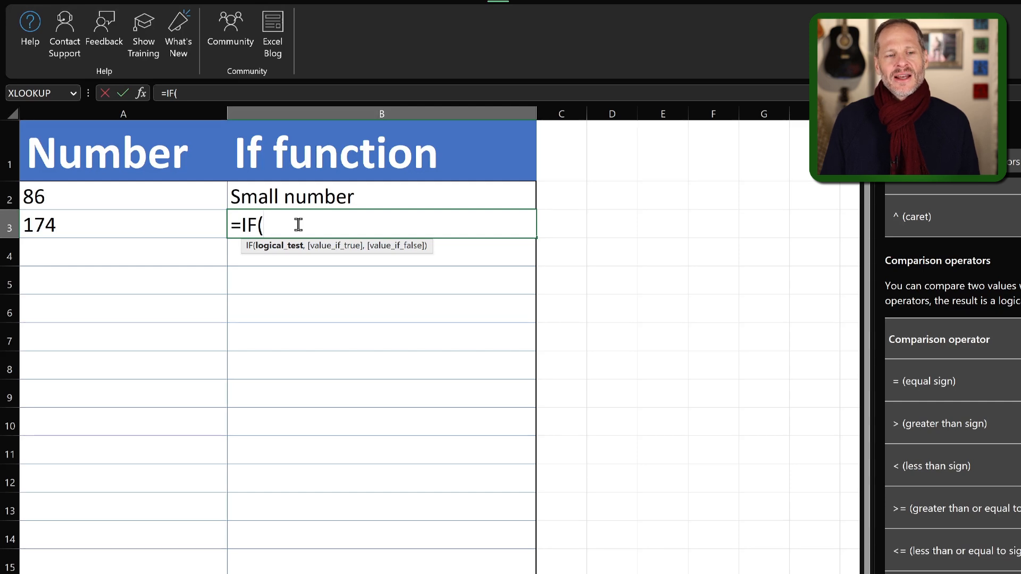
{"action": "left_click", "coordinate": [140, 224]}
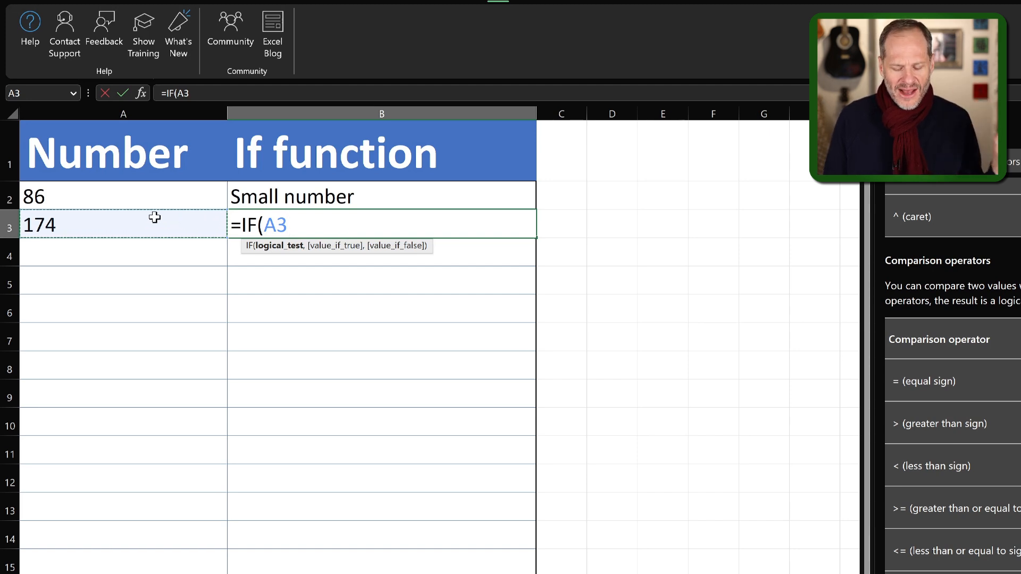
{"action": "type", "text": ">=100"}
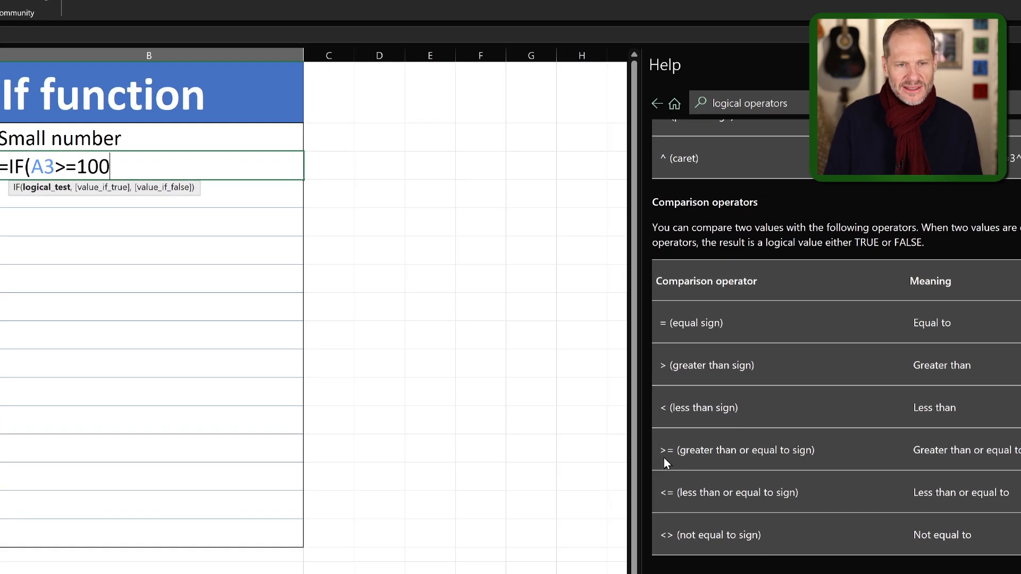
{"action": "type", "text": ",\"Big n"}
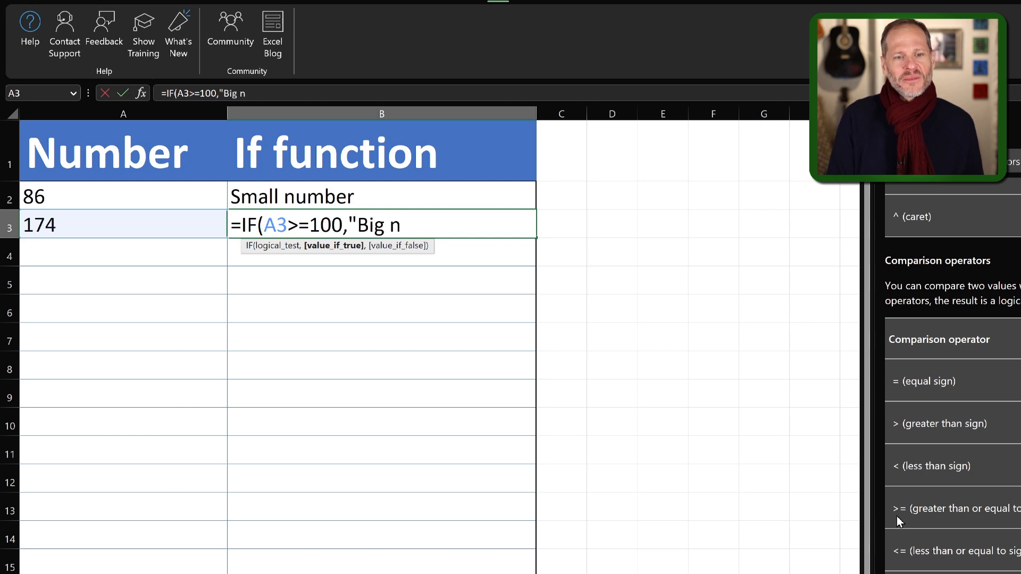
{"action": "type", "text": "umnb"}
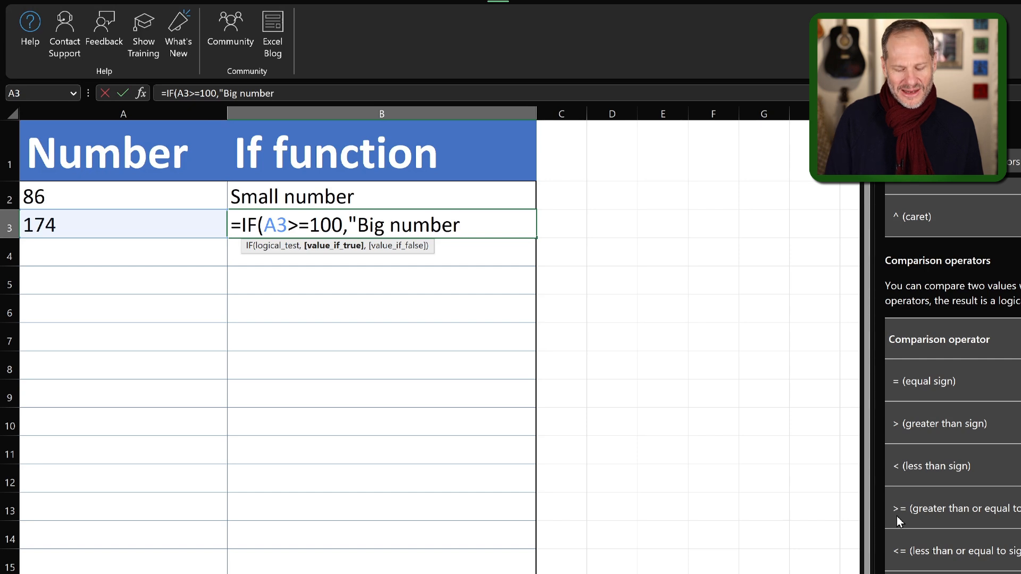
{"action": "type", "text": ",\"Small number"}
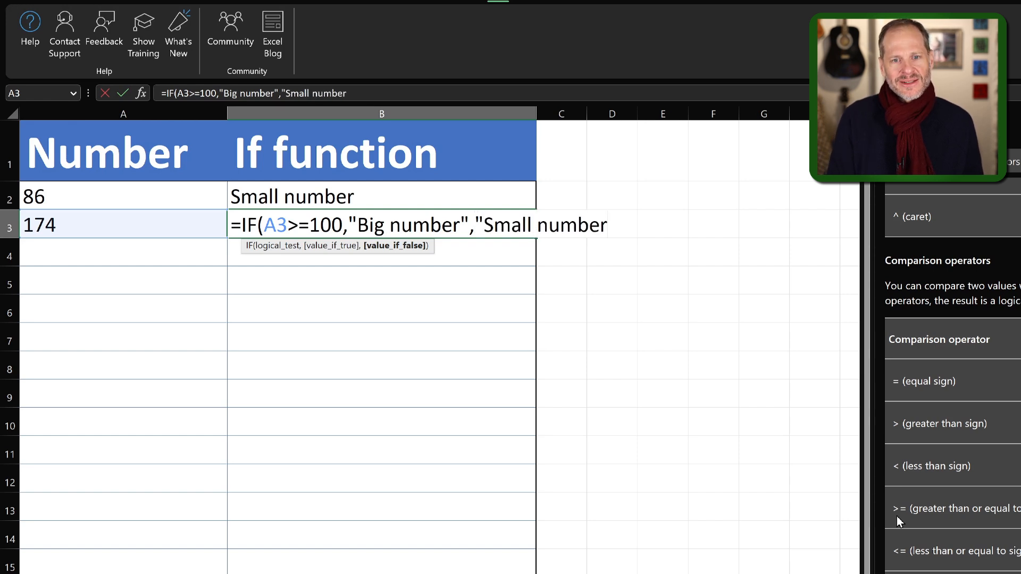
{"action": "type", "text": ")"}
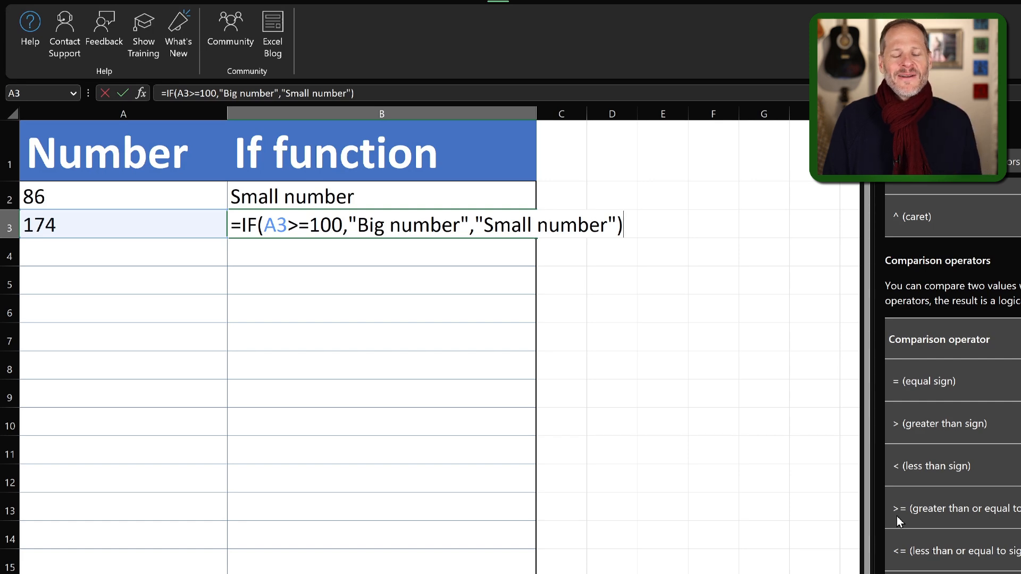
{"action": "key", "text": "Return"}
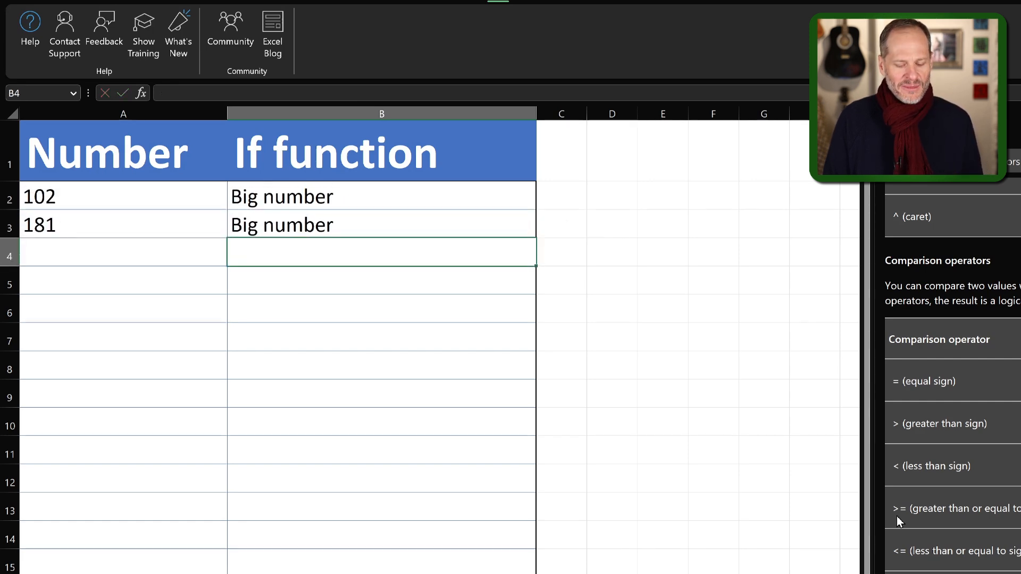
Step: Recalculate the sheet several times to check the labels in B2 and B3 against new random numbers
{"action": "key", "text": "F9"}
{"action": "key", "text": "F9"}
{"action": "key", "text": "F9"}
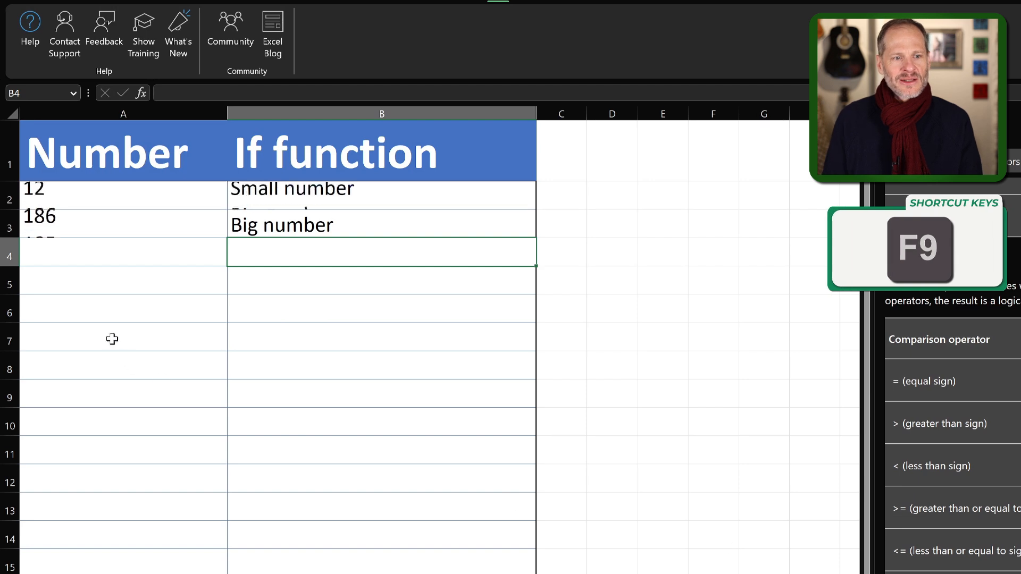
{"action": "key", "text": "F9"}
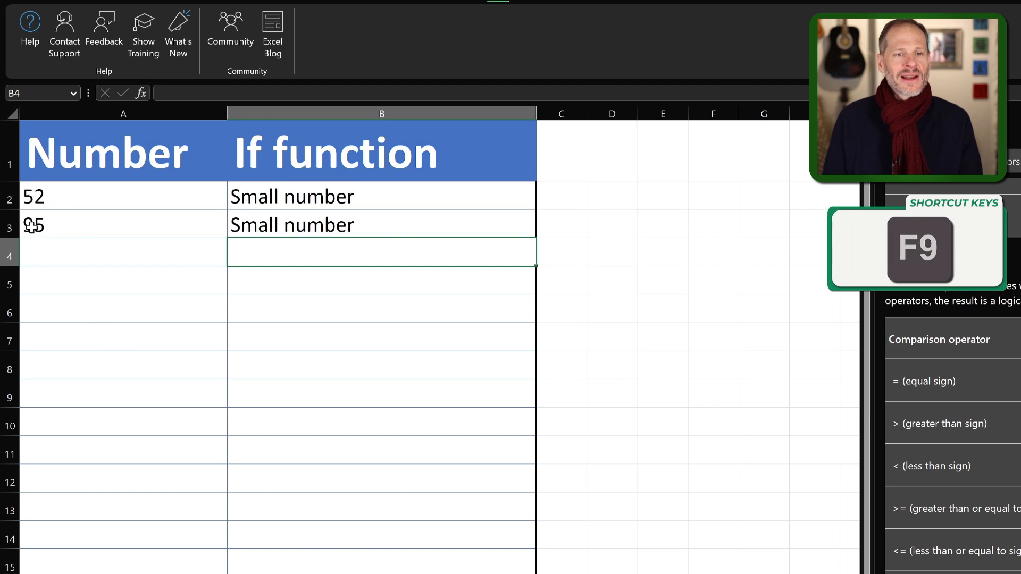
{"action": "key", "text": "F9"}
{"action": "key", "text": "F9"}
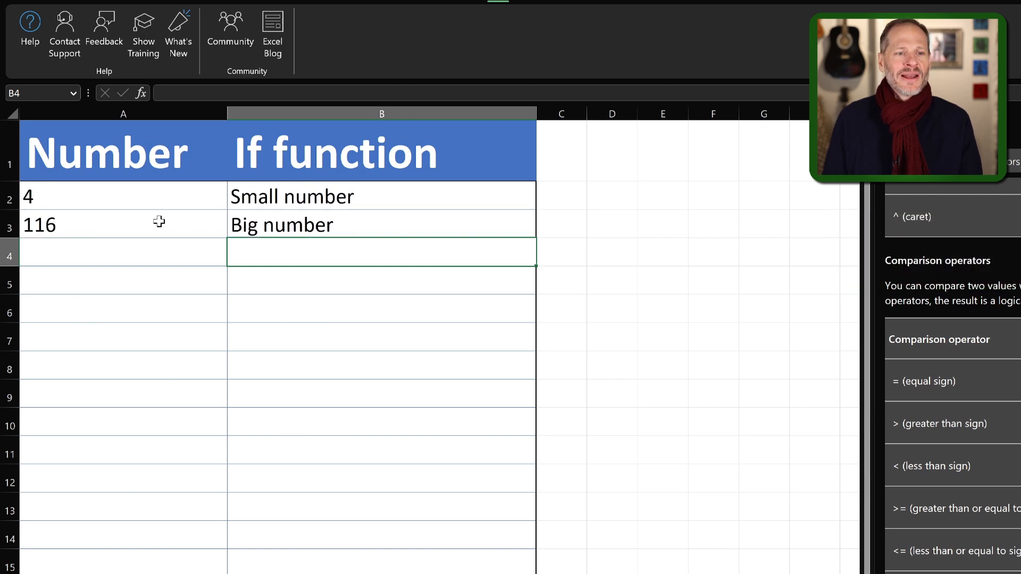
Step: Copy the random number and IF formulas from A3:B3 into A4:B16, then clear the copy selection
{"action": "left_click_drag", "start_coordinate": [156, 223], "coordinate": [292, 228]}
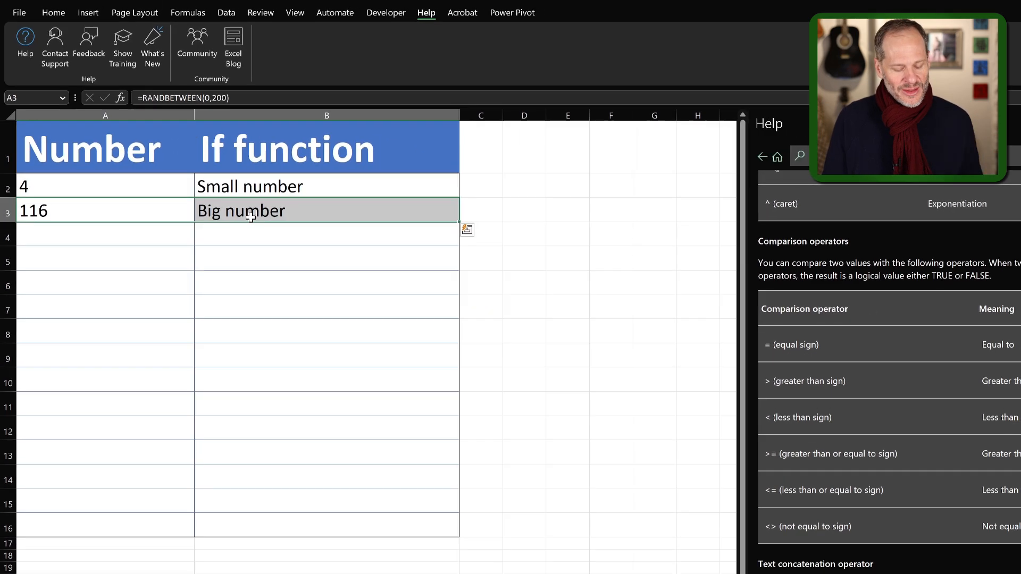
{"action": "key", "text": "ctrl+c"}
{"action": "left_click_drag", "start_coordinate": [136, 230], "coordinate": [266, 526]}
{"action": "key", "text": "ctrl+v"}
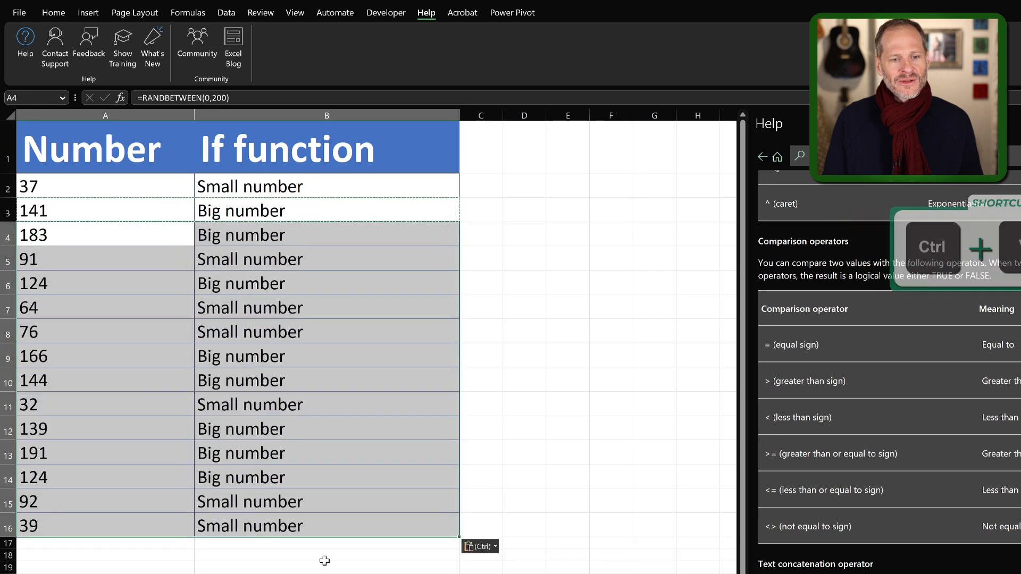
{"action": "left_click", "coordinate": [575, 447]}
{"action": "key", "text": "Escape"}
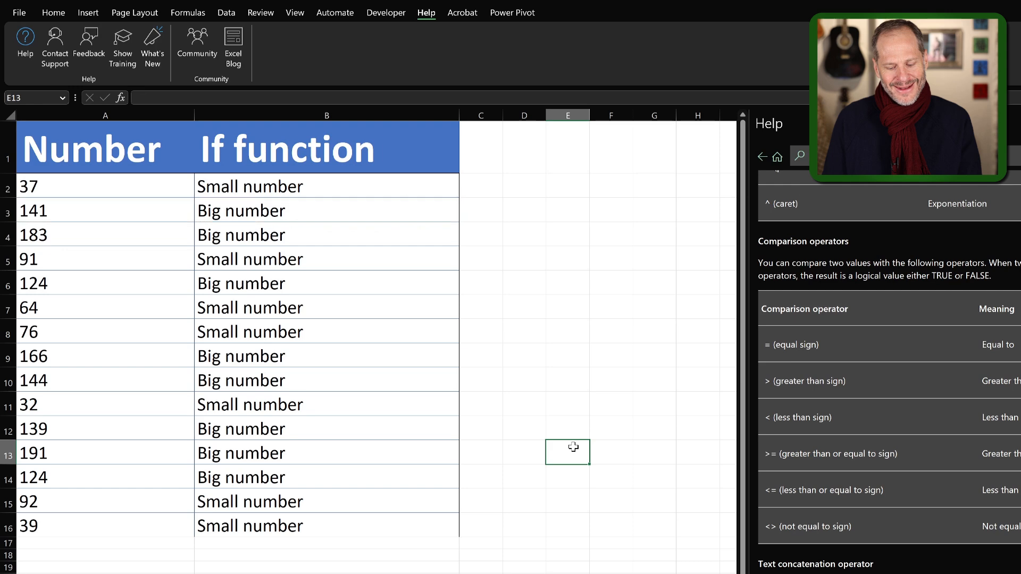
Step: Recalculate the sheet repeatedly to test the big and small labels across all rows down to row 16
{"action": "key", "text": "F9"}
{"action": "key", "text": "F9"}
{"action": "key", "text": "F9"}
{"action": "key", "text": "F9"}
{"action": "key", "text": "F9"}
{"action": "key", "text": "F9"}
{"action": "key", "text": "F9"}
{"action": "key", "text": "F9"}
{"action": "key", "text": "F9"}
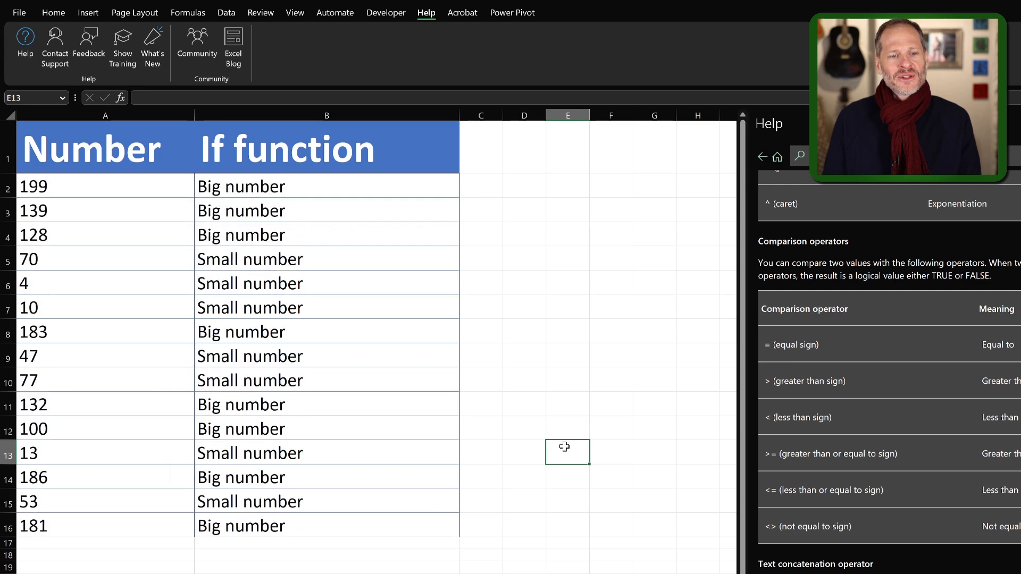
{"action": "key", "text": "F9"}
{"action": "key", "text": "F9"}
{"action": "key", "text": "F9"}
{"action": "key", "text": "F9"}
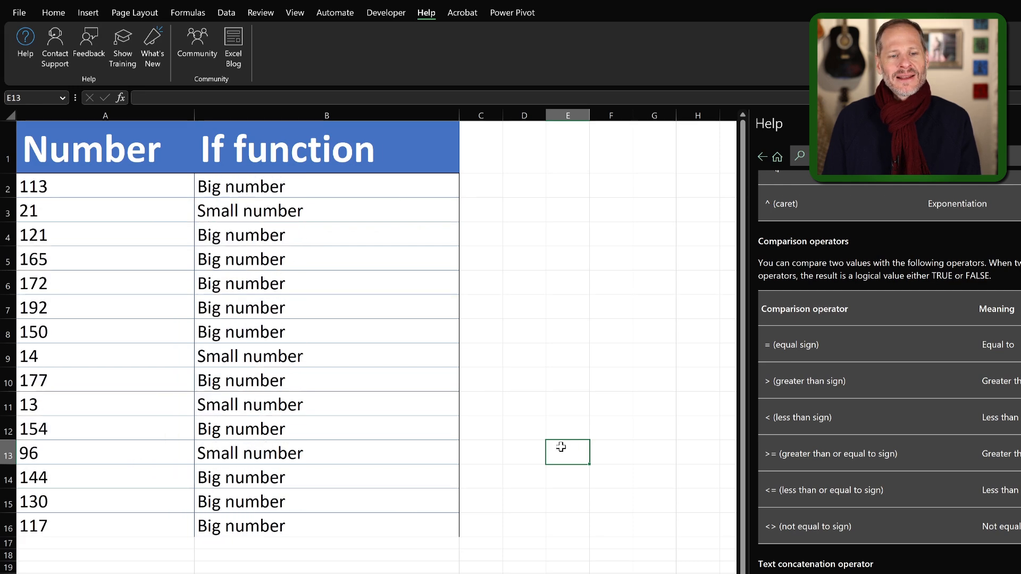
{"action": "key", "text": "F9"}
{"action": "key", "text": "F9"}
{"action": "key", "text": "F9"}
{"action": "key", "text": "F9"}
{"action": "key", "text": "F9"}
{"action": "key", "text": "F9"}
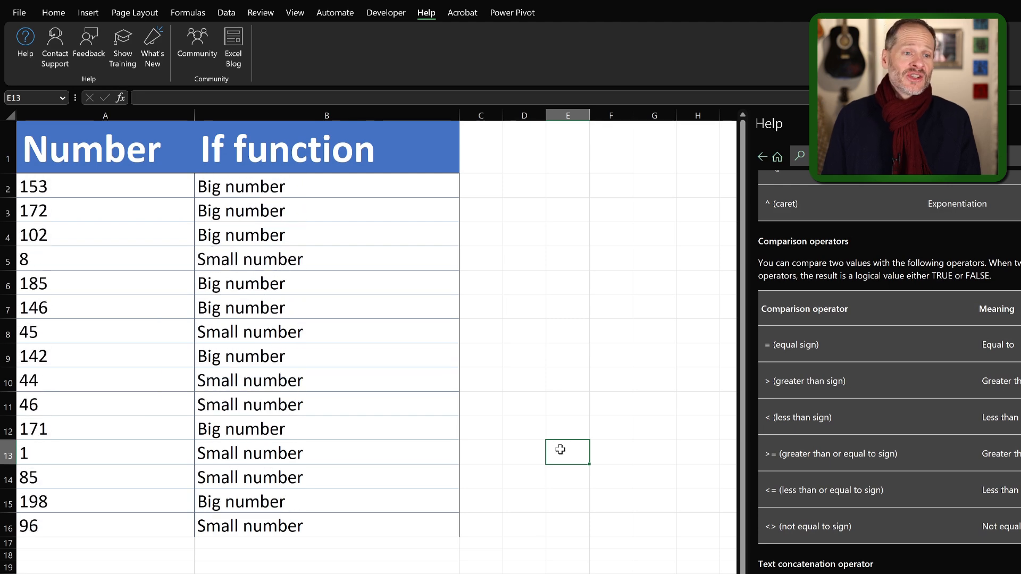
{"action": "key", "text": "F9"}
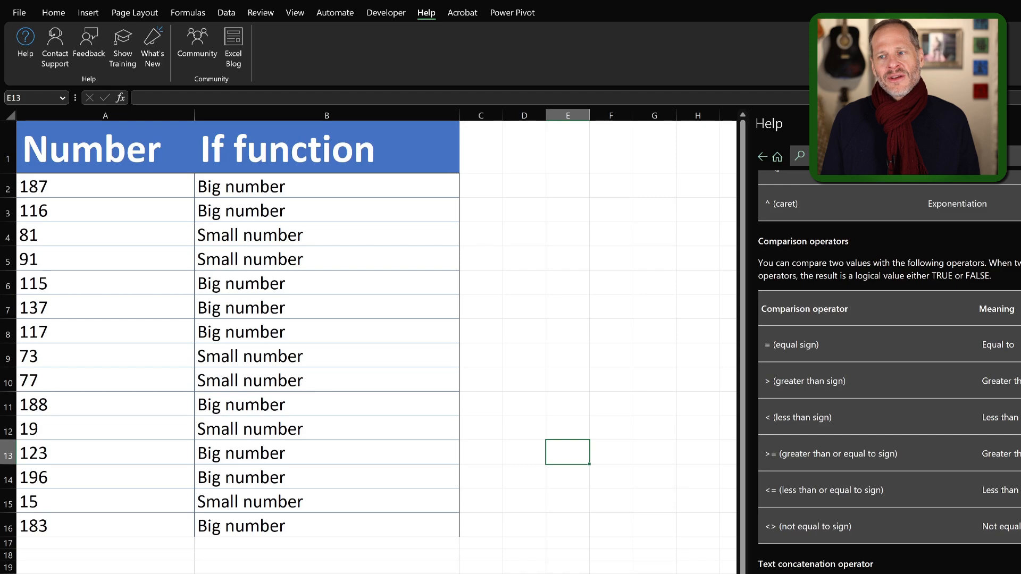
Step: Reopen Help at its start page, search for "if func" and open the article "IF function"
{"action": "left_click", "coordinate": [1019, 123]}
{"action": "left_click", "coordinate": [37, 71]}
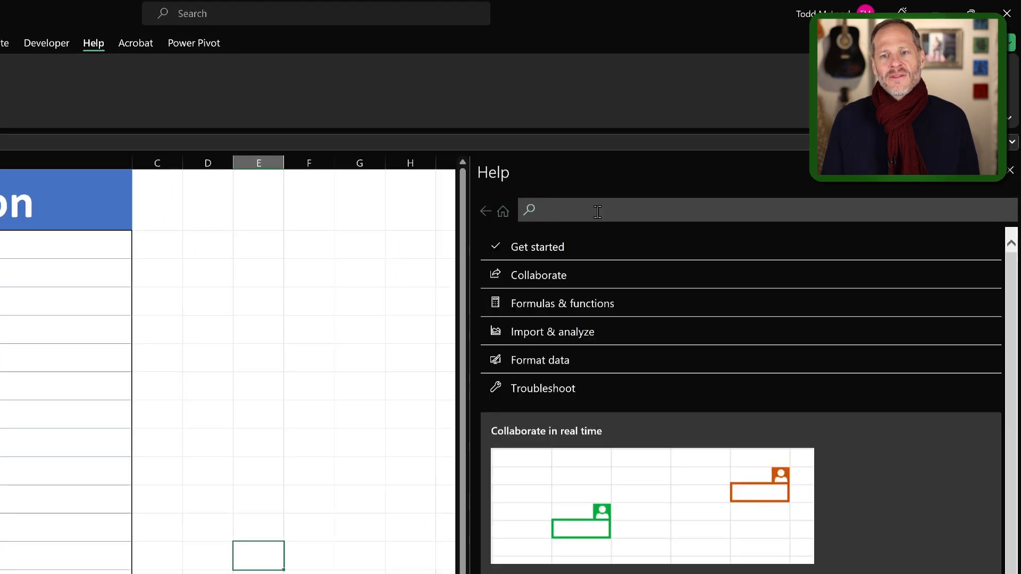
{"action": "left_click", "coordinate": [598, 211]}
{"action": "type", "text": "if func"}
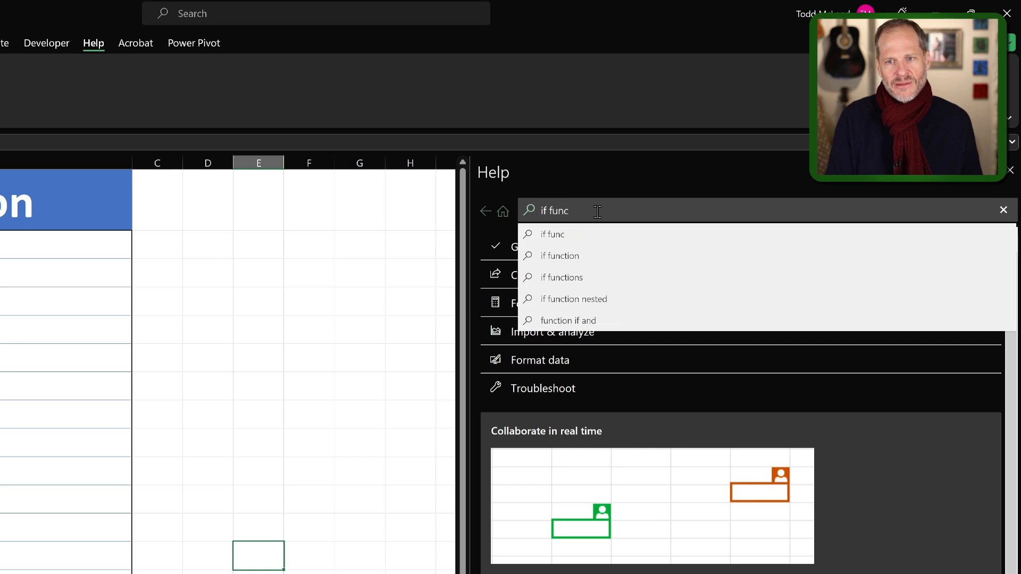
{"action": "key", "text": "Return"}
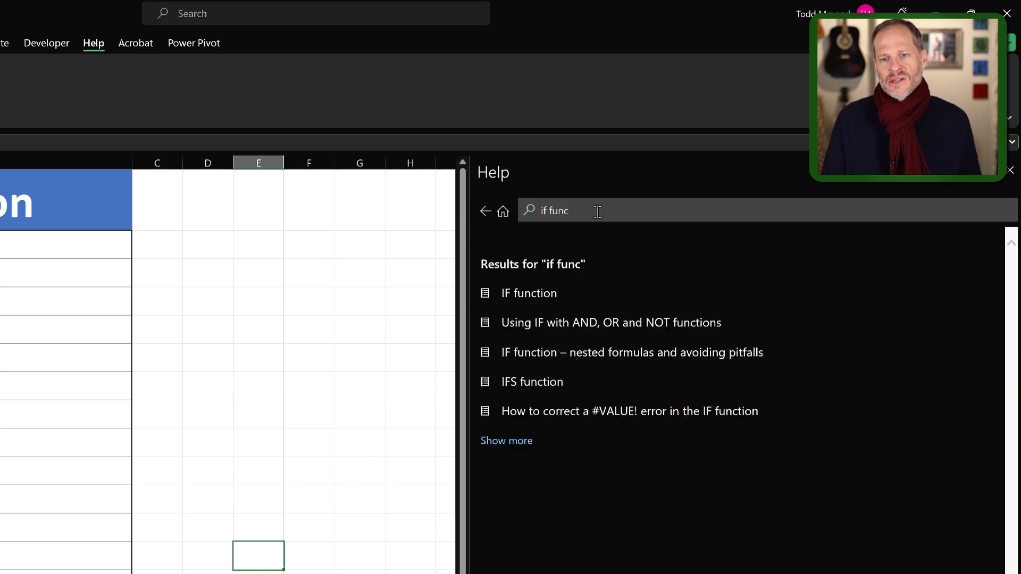
{"action": "left_click", "coordinate": [552, 296]}
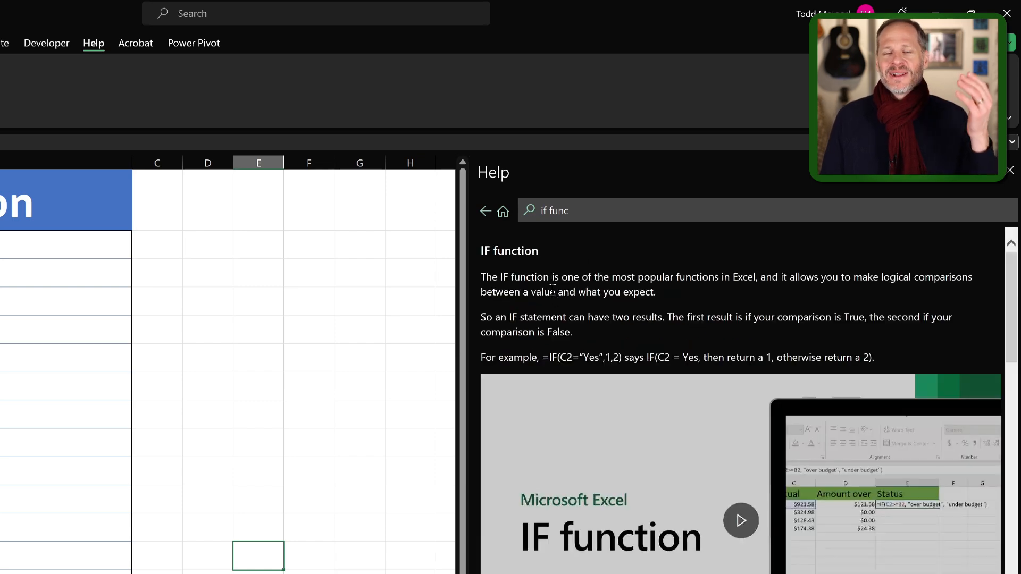
Step: Review the IF function article's examples, its common problems table and the note on using text in formulas
{"action": "scroll", "coordinate": [647, 391], "scroll_direction": "down", "scroll_amount": 7}
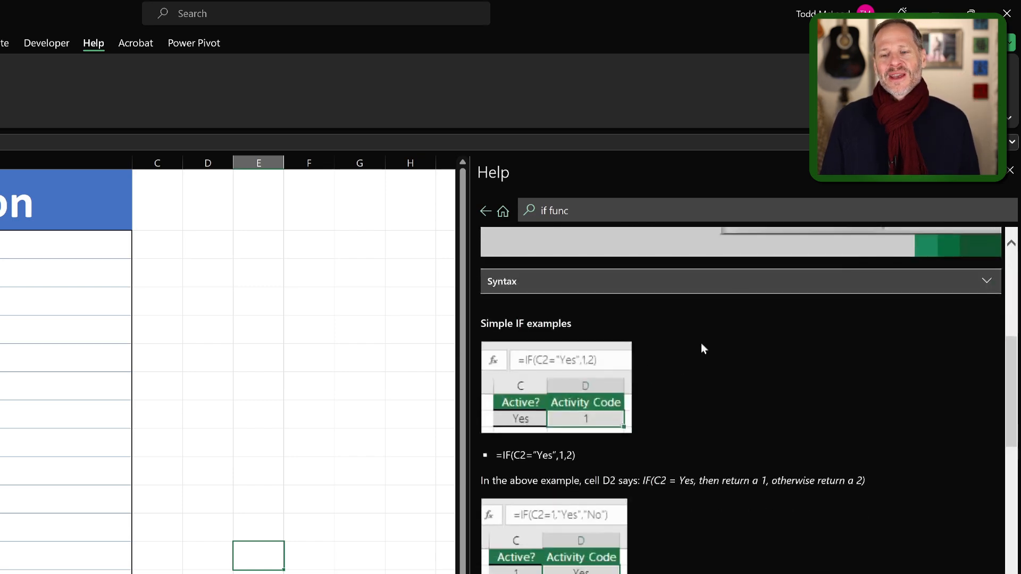
{"action": "scroll", "coordinate": [736, 292], "scroll_direction": "down", "scroll_amount": 15}
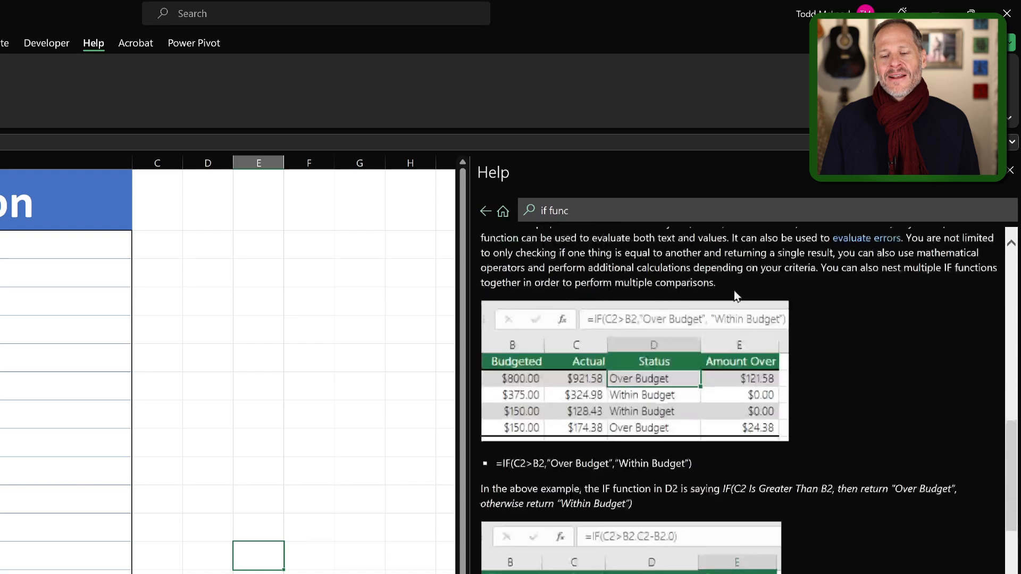
{"action": "scroll", "coordinate": [734, 290], "scroll_direction": "down", "scroll_amount": 3}
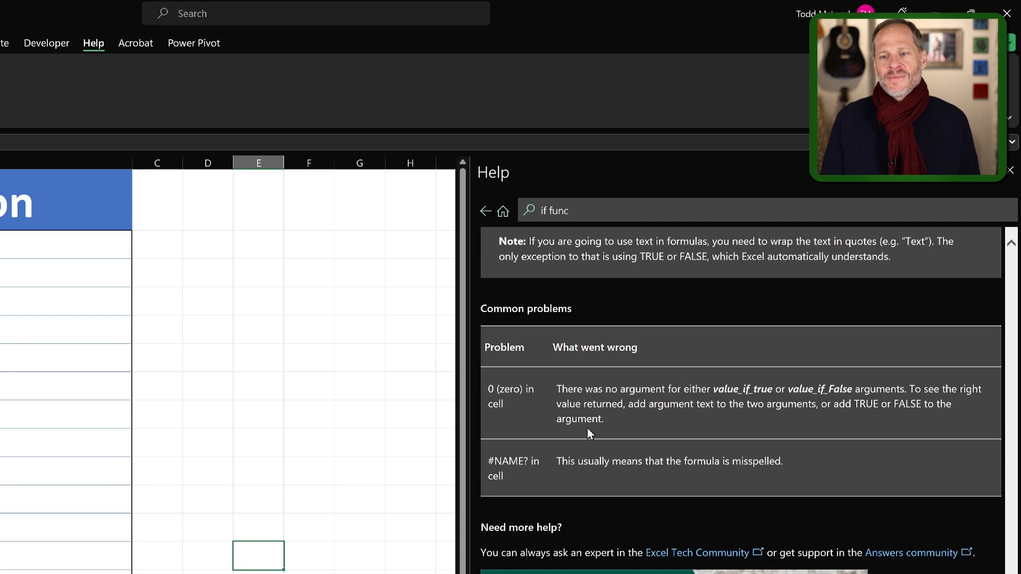
{"action": "scroll", "coordinate": [584, 454], "scroll_direction": "up", "scroll_amount": 3}
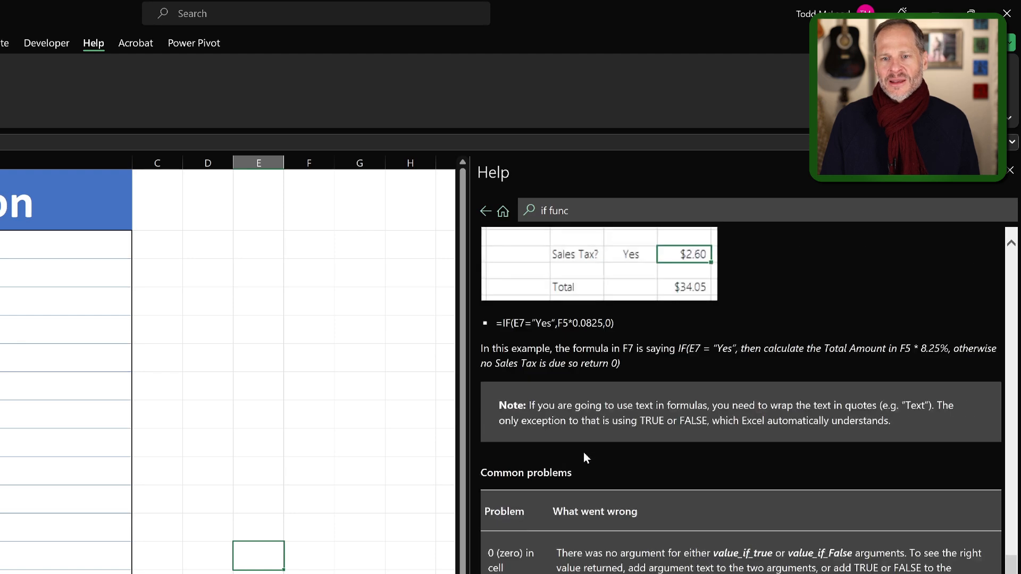
{"action": "left_click_drag", "start_coordinate": [499, 405], "coordinate": [921, 406]}
{"action": "left_click", "coordinate": [922, 406]}
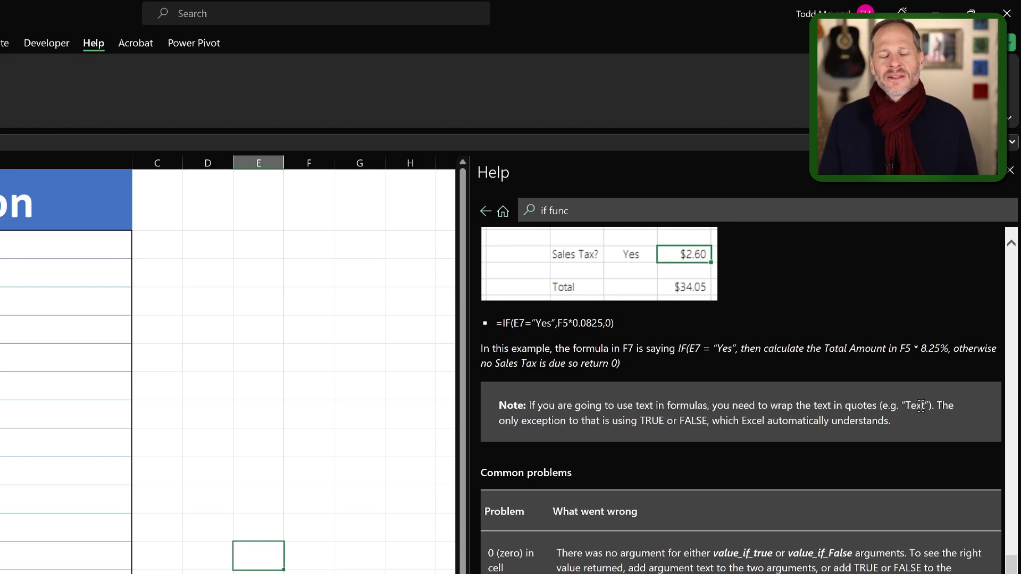